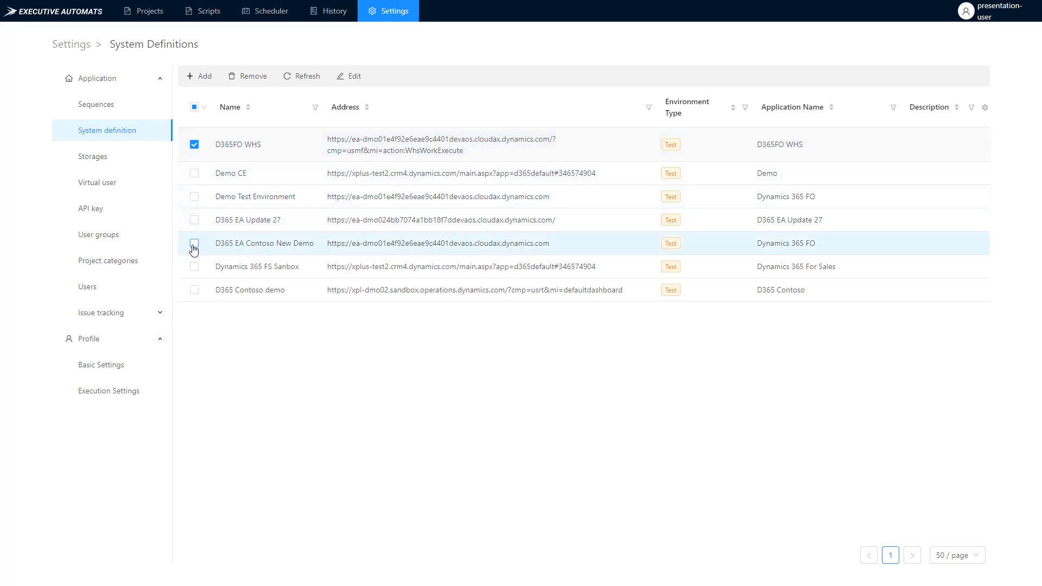
- Add a new script in the Accounts Payable project and name it Purchase order
click(194, 144)
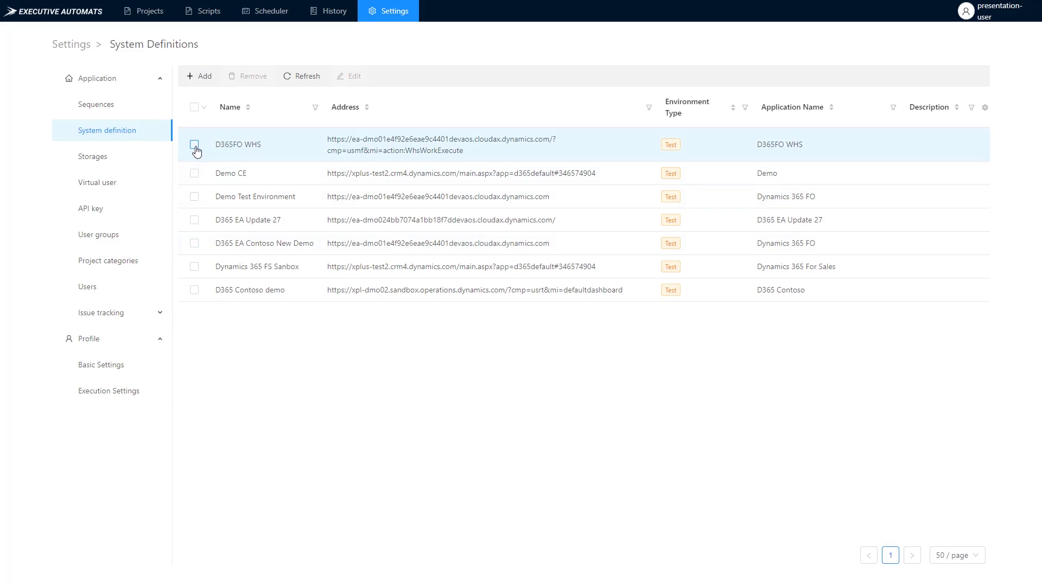
click(208, 12)
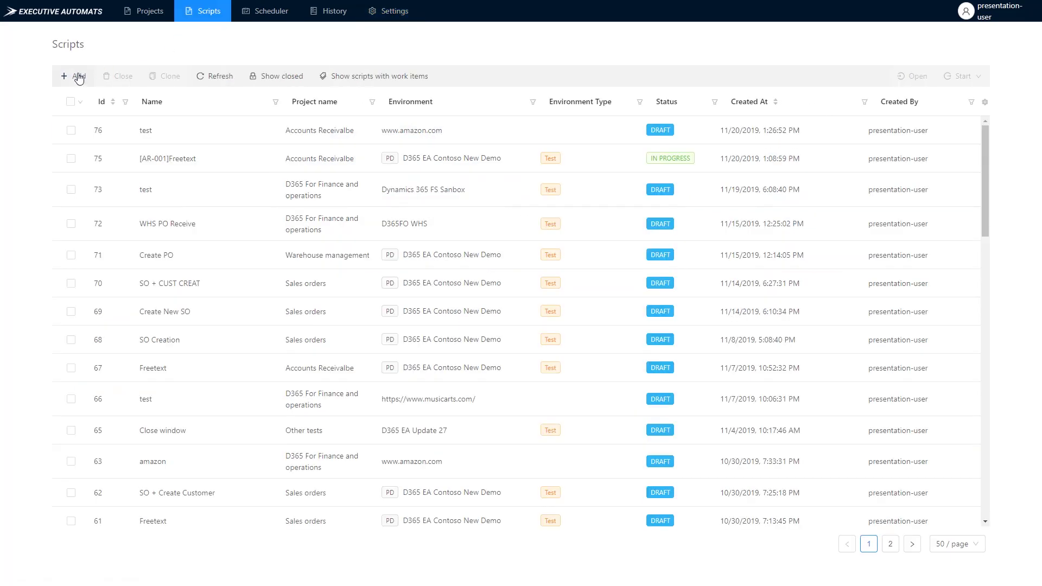
click(76, 76)
click(716, 64)
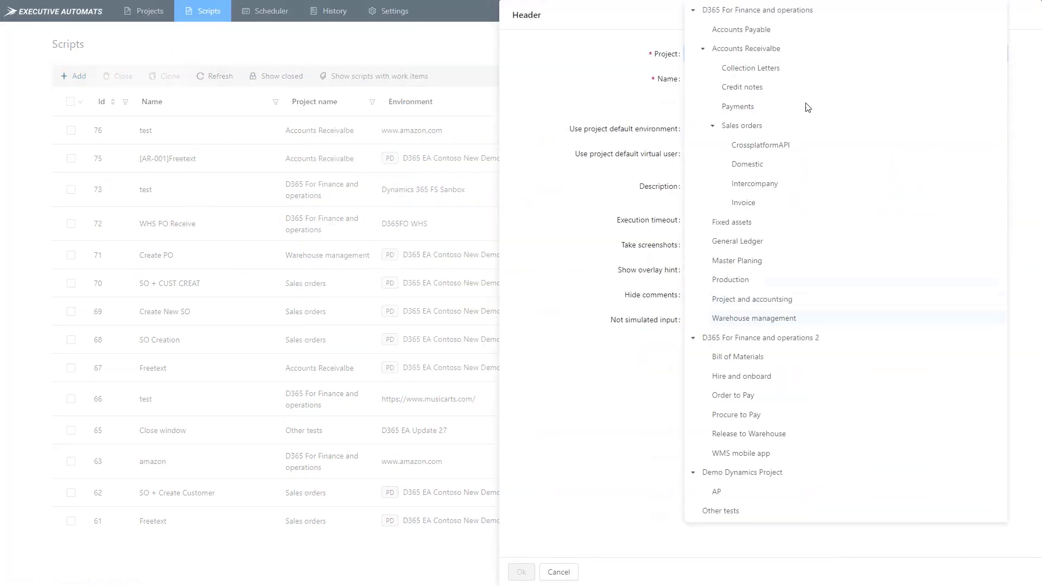
click(777, 46)
click(737, 80)
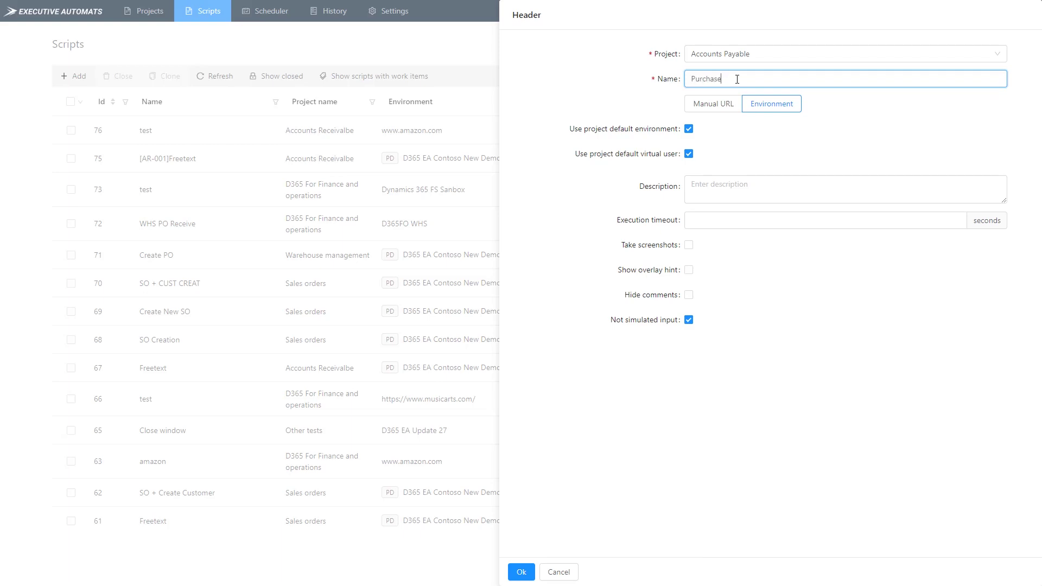
click(688, 128)
click(721, 154)
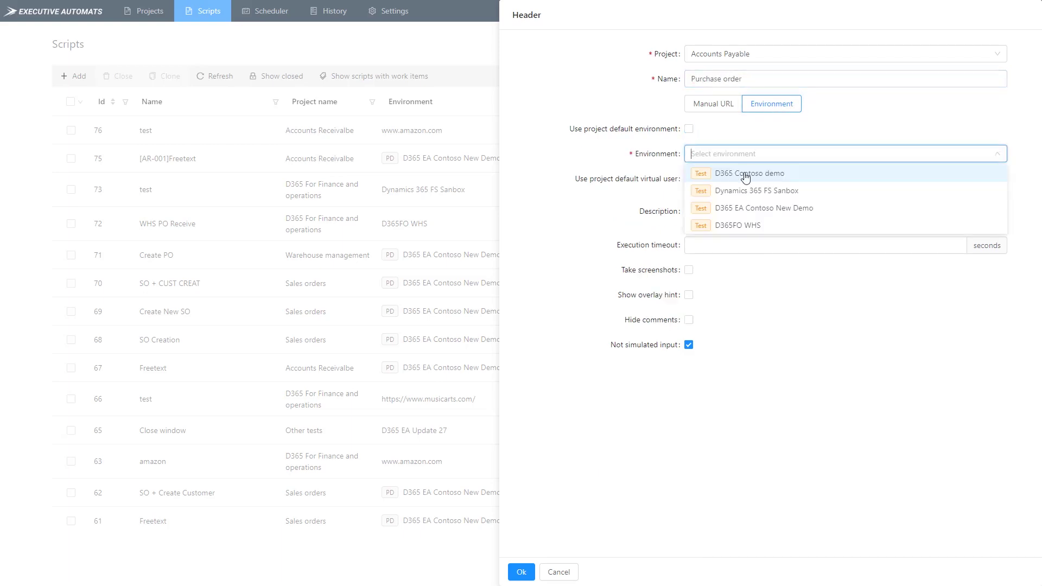
click(742, 214)
click(689, 128)
- Create the script and begin recording at the All purchase orders page under Accounts payable
click(521, 572)
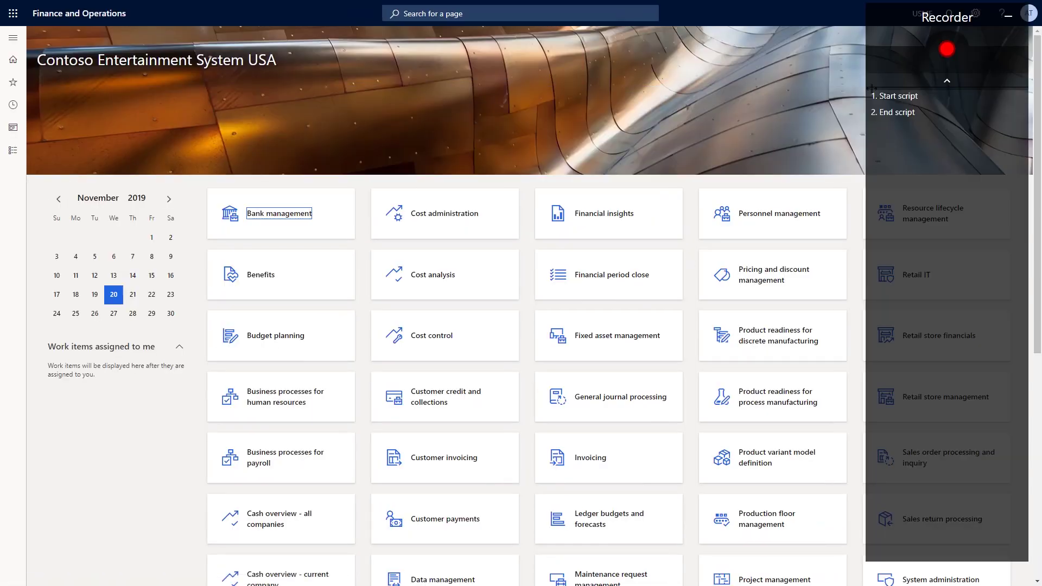
click(13, 37)
click(55, 238)
click(211, 310)
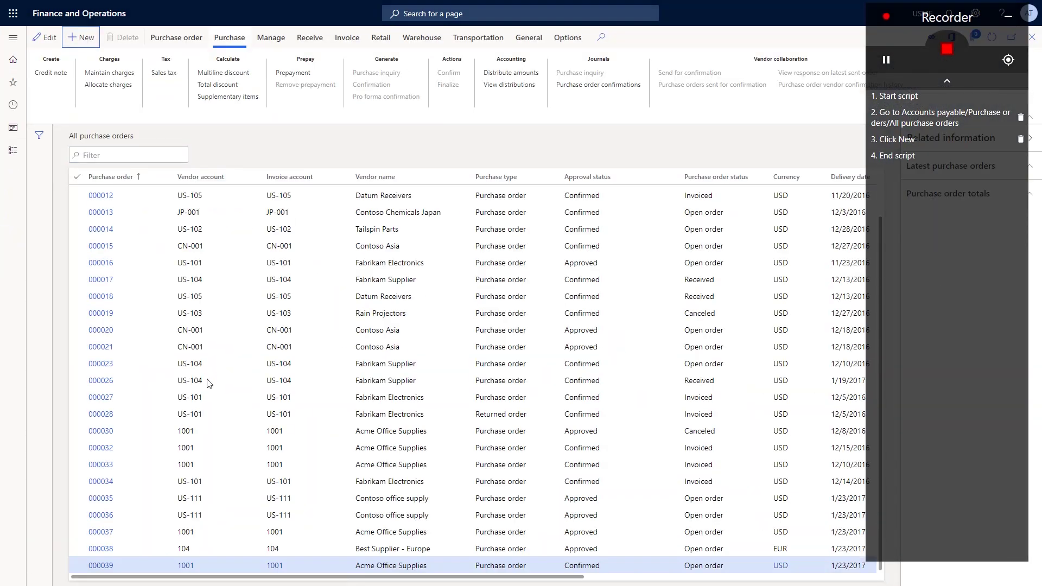
- Create a new purchase order for the vendor Ade Supply Company
click(790, 131)
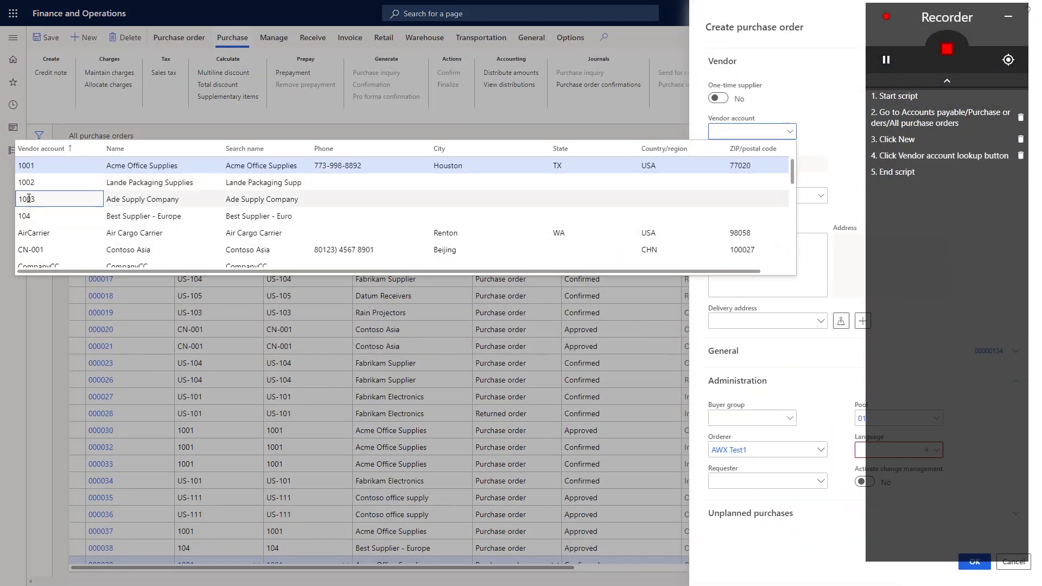
click(32, 200)
click(975, 560)
- Enter item A0001 on the purchase order line and assign it to site 1
click(303, 431)
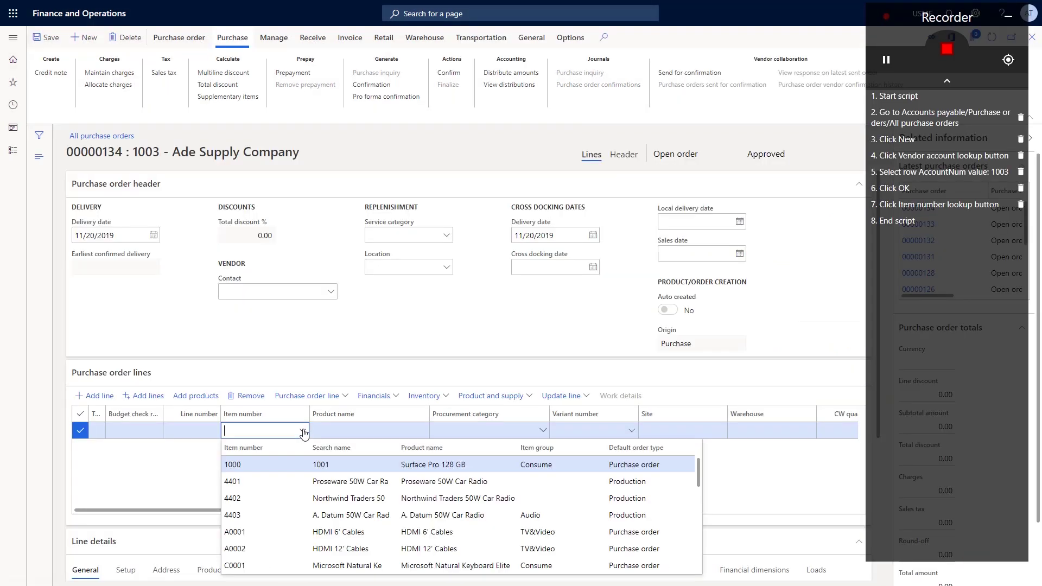
click(232, 533)
click(721, 432)
click(705, 456)
click(809, 431)
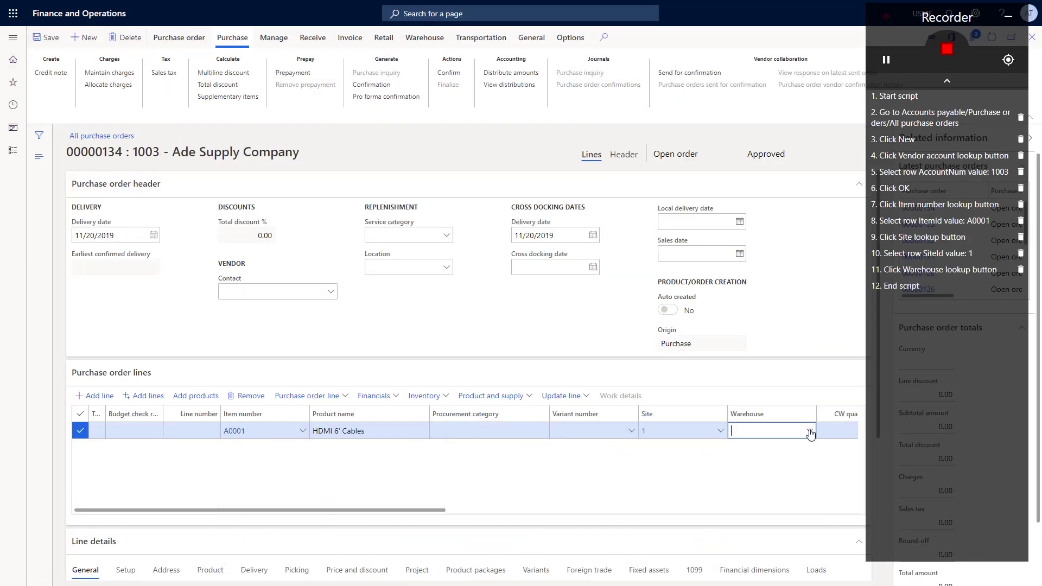
- Change the purchase order line's site to 2 and set its warehouse to 24
click(720, 431)
click(722, 480)
click(809, 431)
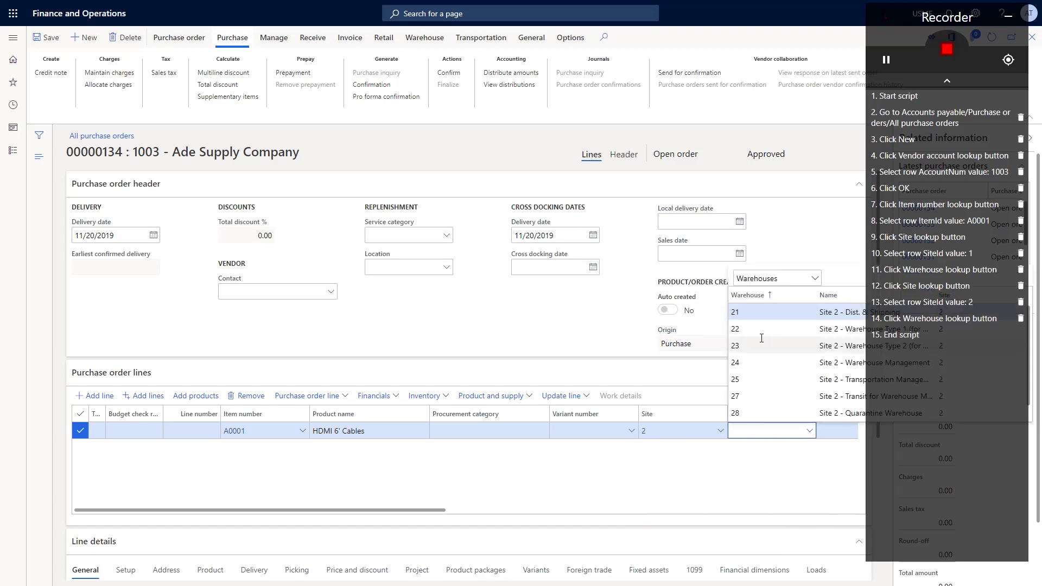
click(835, 362)
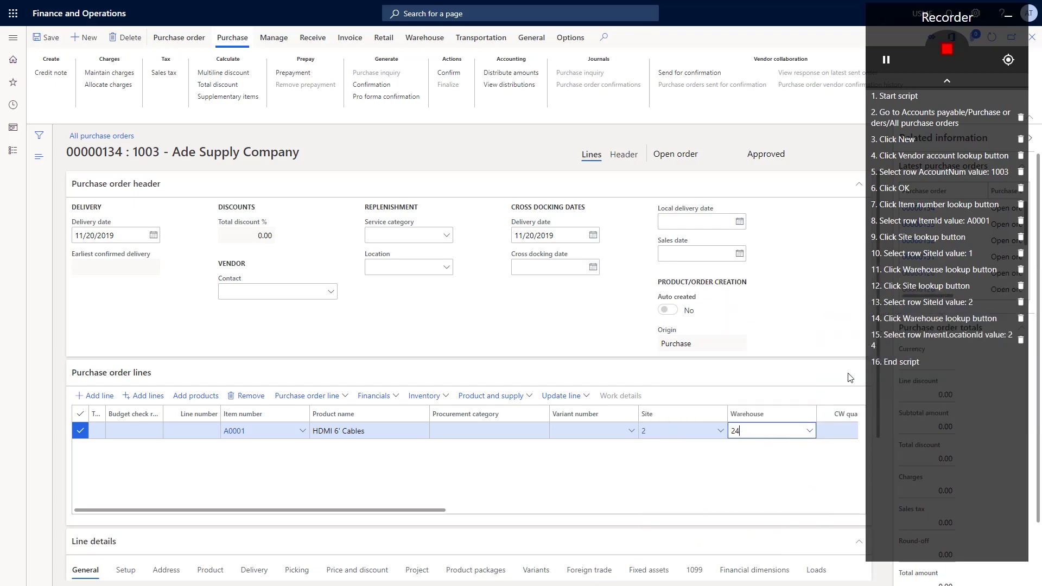
- Confirm the purchase order and switch to its header details
click(448, 72)
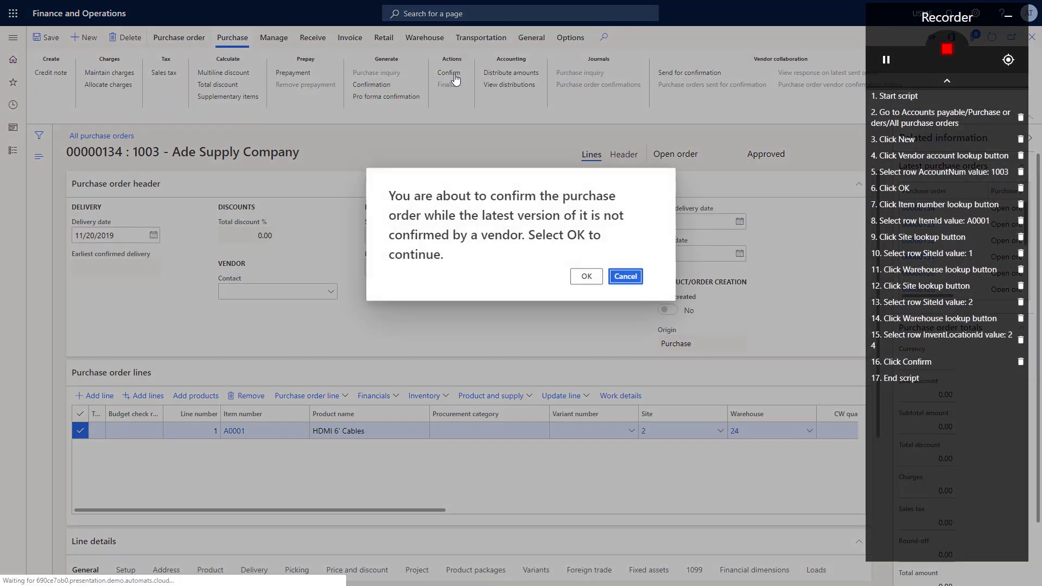
click(586, 277)
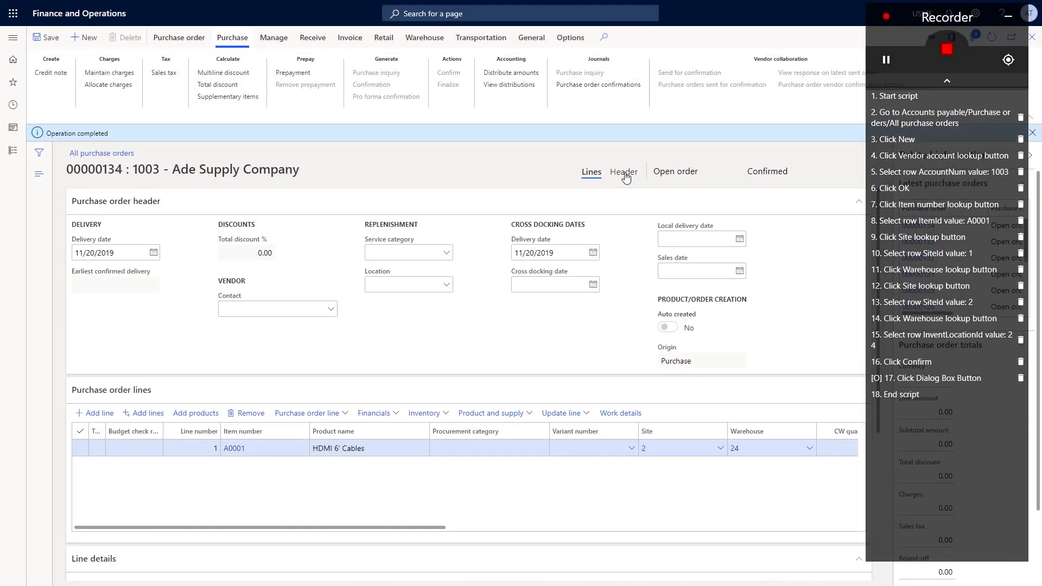
click(625, 173)
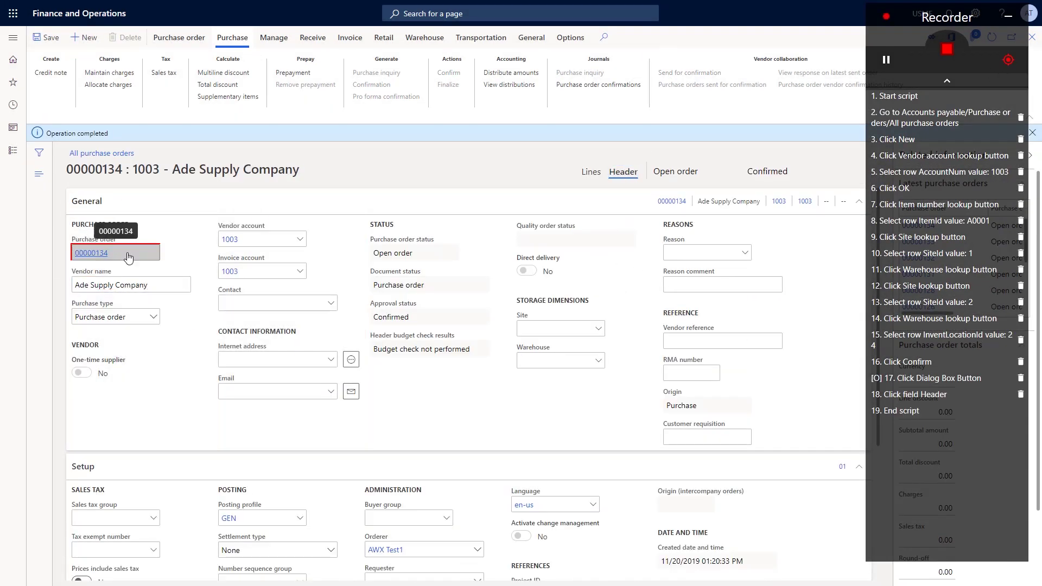
- Create an inspect step named Get value POID on the purchase order number, storing it in variable POID, and stop the recording
click(129, 257)
click(556, 271)
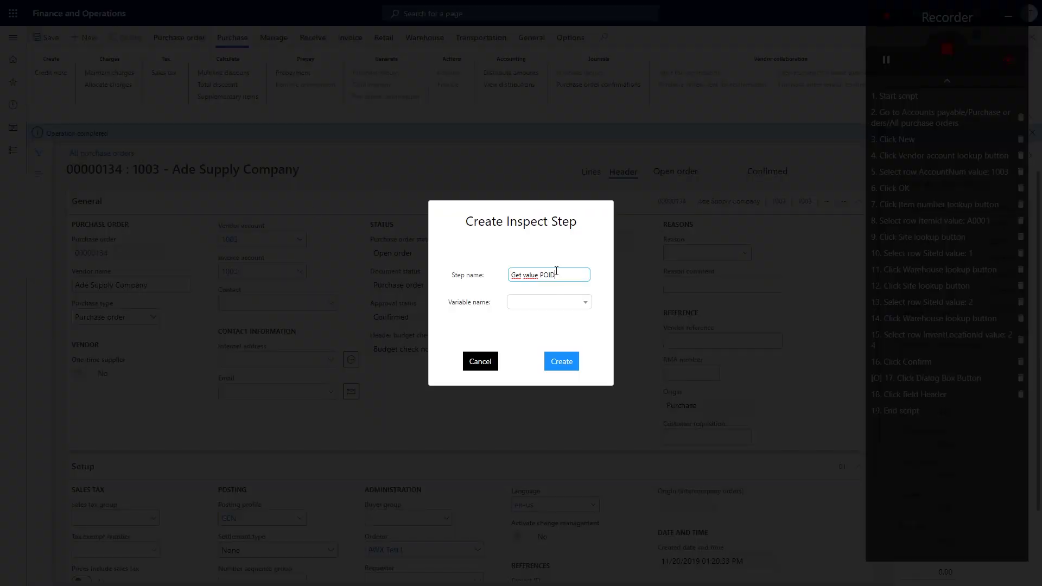
key(Tab)
text(POID)
click(562, 360)
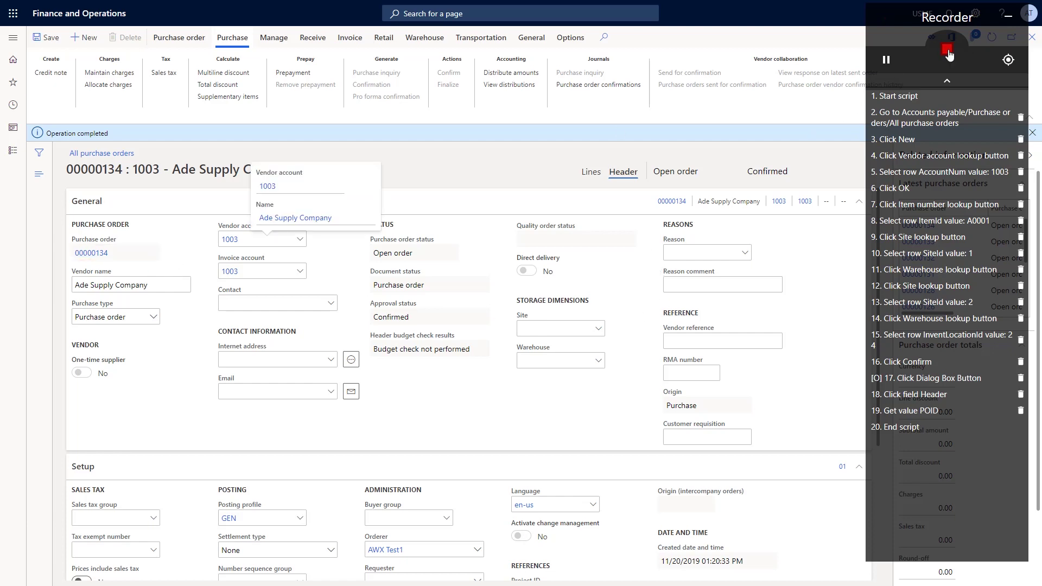
click(947, 50)
click(463, 308)
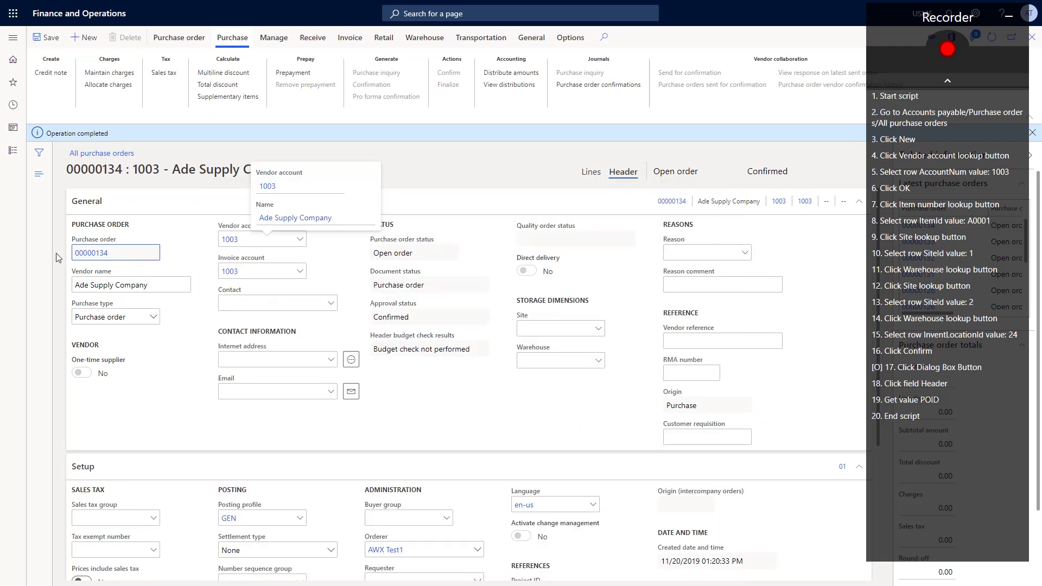
- Copy the purchase order number from the header into the Notepad document and add a new line
drag(111, 255, 71, 254)
key(ctrl+c)
key(alt+Tab)
key(ctrl+v)
key(Return)
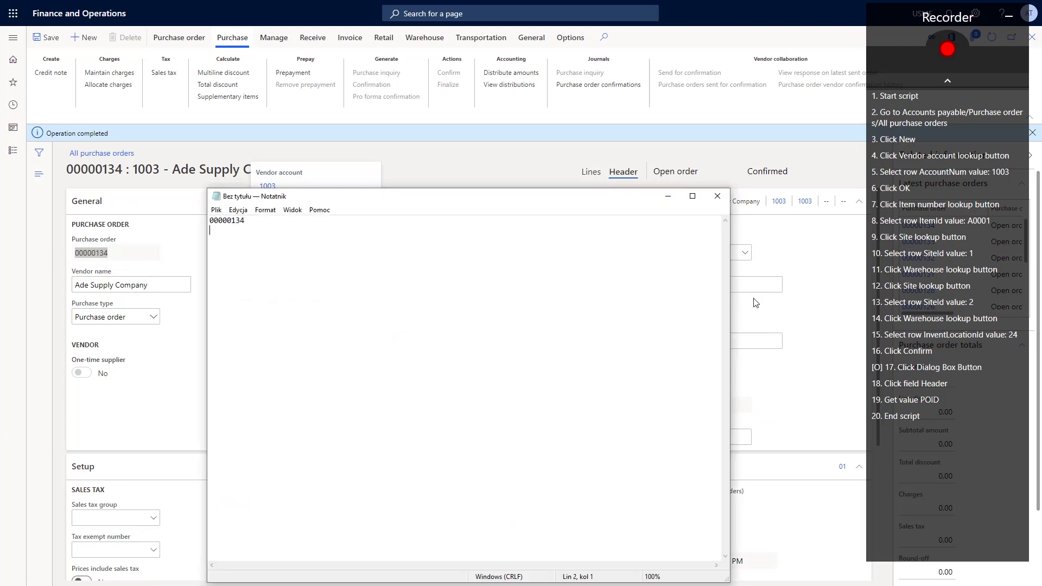
- Return to the purchase order's lines and note the item number A0001 in Notepad
key(alt+Tab)
click(592, 172)
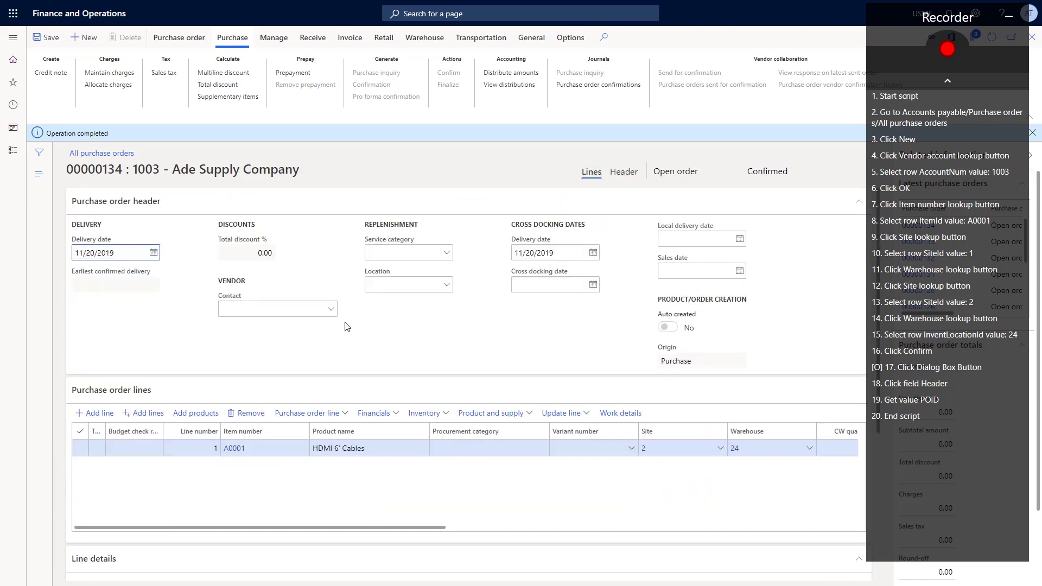
click(203, 447)
key(alt+Tab)
text(A0001)
key(alt+Tab)
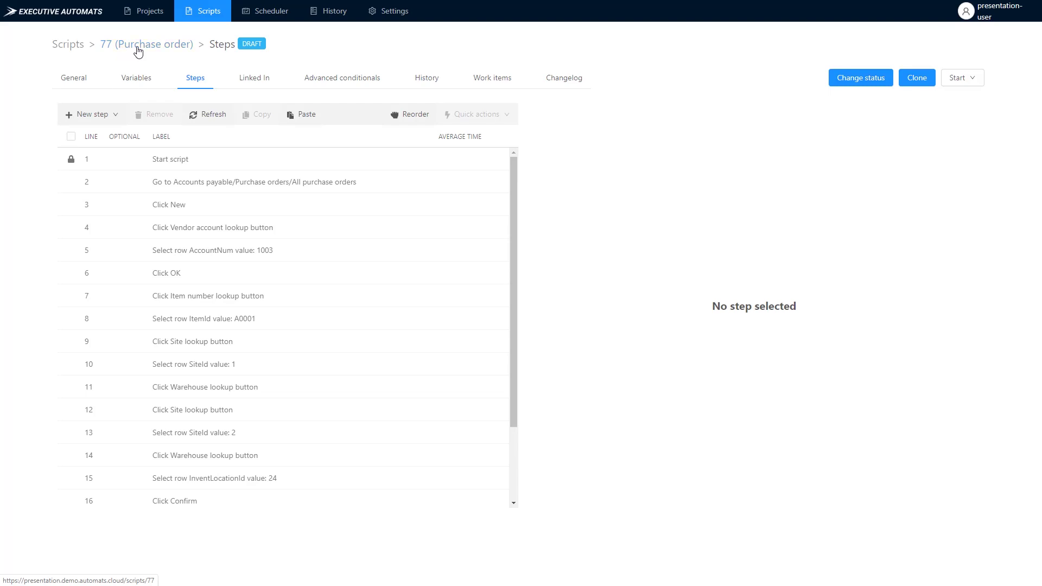
- Add another script in the Accounts Payable project and name it WHS MObilve Receive
click(67, 48)
click(72, 76)
click(723, 54)
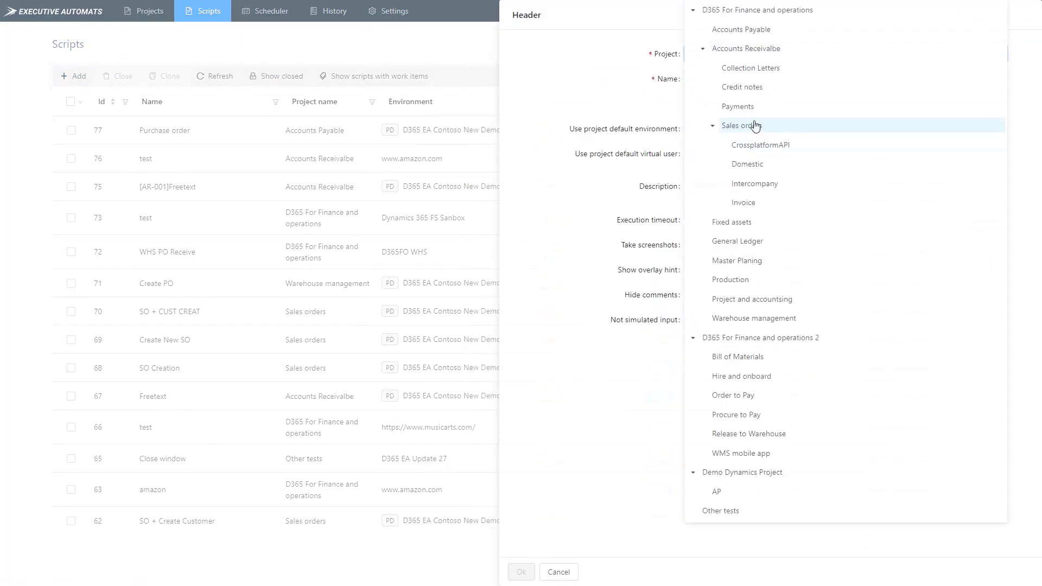
click(741, 126)
click(741, 54)
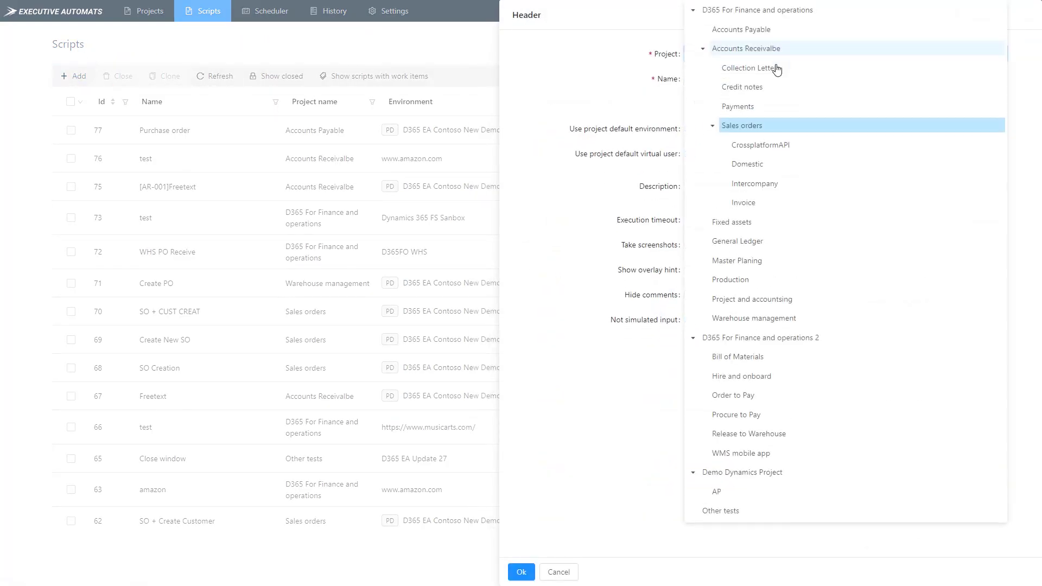
click(741, 29)
click(711, 79)
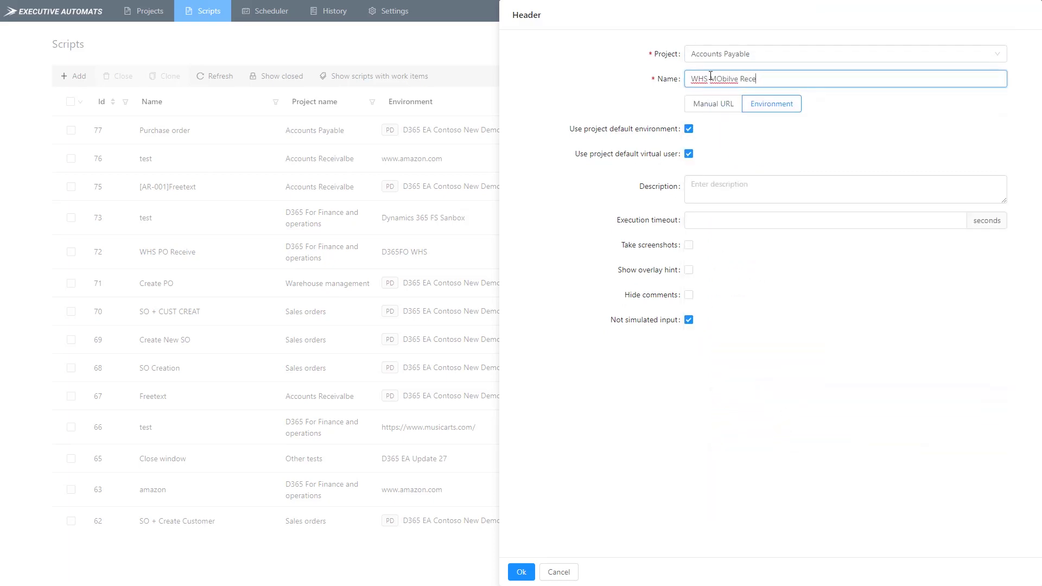
- Replace the project default environment with D365FO WHS and create the script
click(688, 129)
click(716, 154)
click(740, 223)
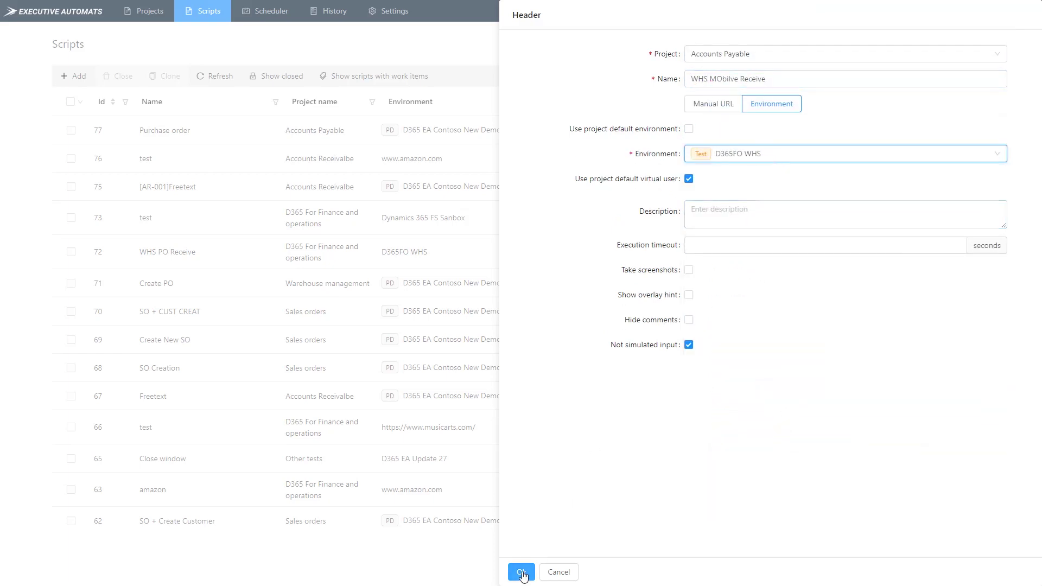
click(521, 572)
- Launch the recorder for the new script, move it clear of the login form and start recording
click(963, 77)
click(972, 101)
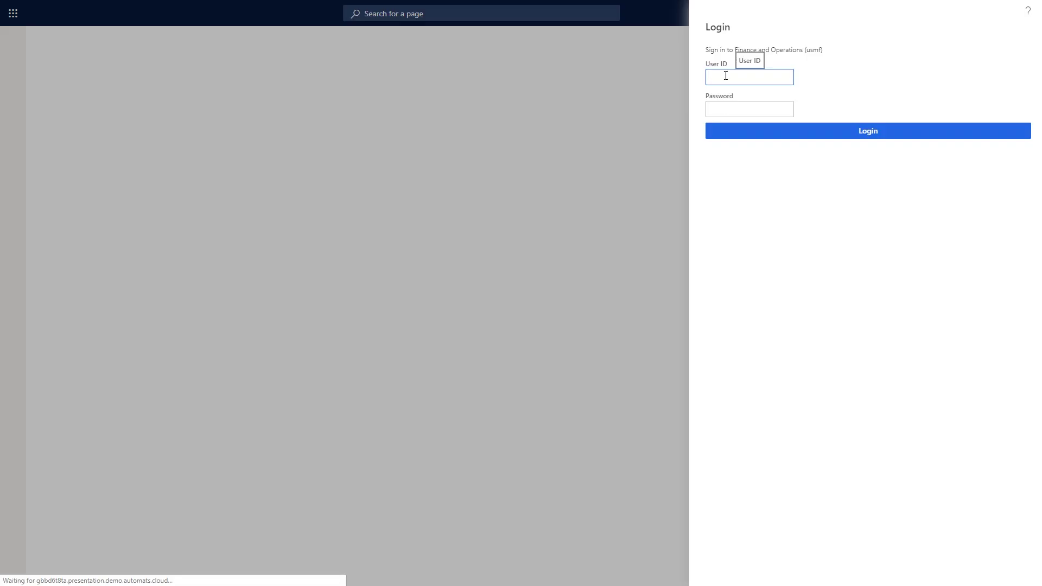
drag(672, 228, 246, 221)
click(286, 65)
- Log in to the warehouse app with the user ID and account password
click(760, 81)
text(24)
click(765, 106)
text(****)
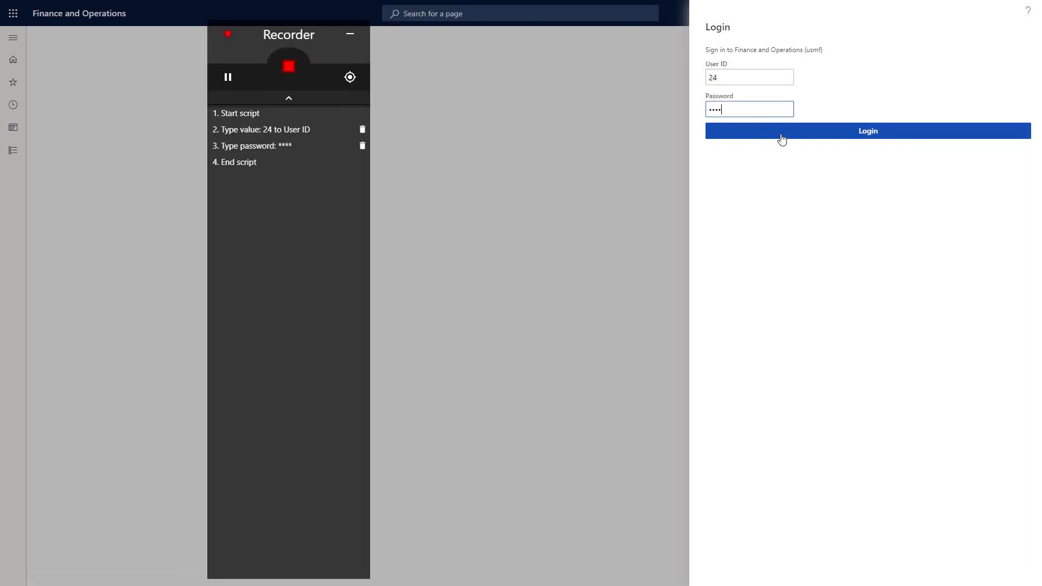
click(781, 137)
- Open Purchase Receive under Inbound and submit the purchase order number copied from Notepad as PONum
click(874, 66)
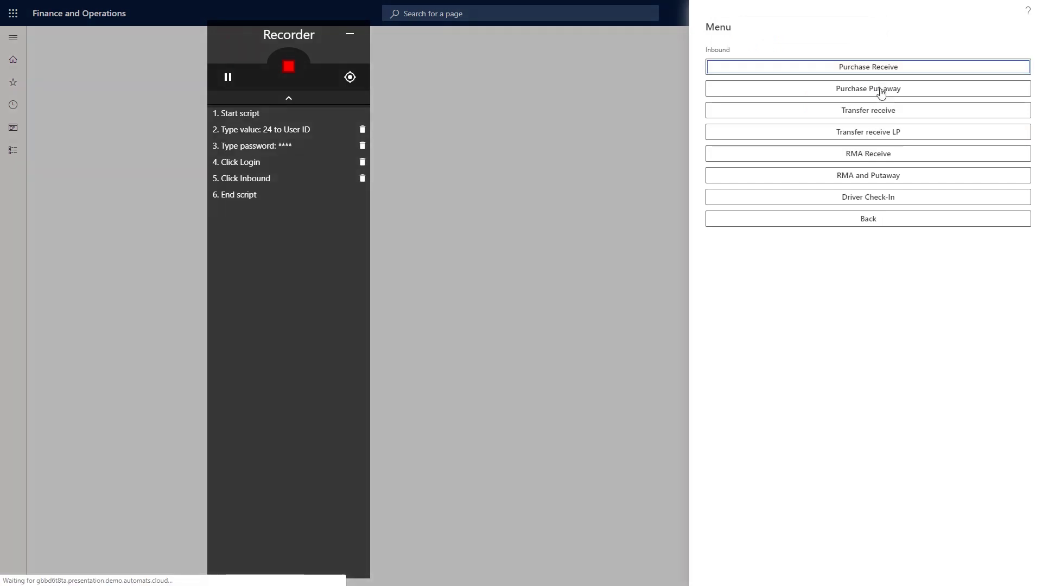
click(911, 79)
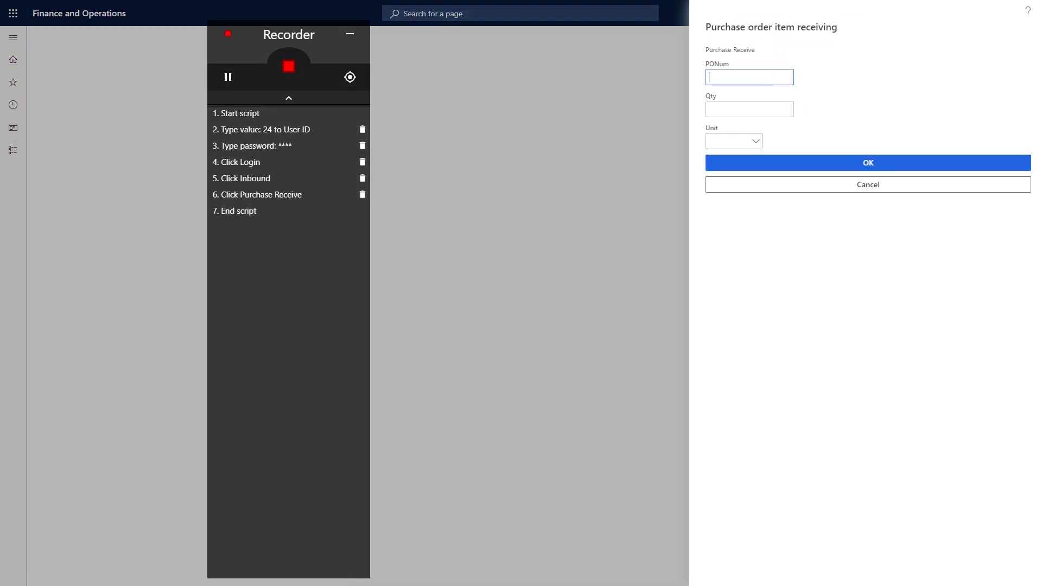
key(alt+Tab)
double_click(227, 221)
key(ctrl+c)
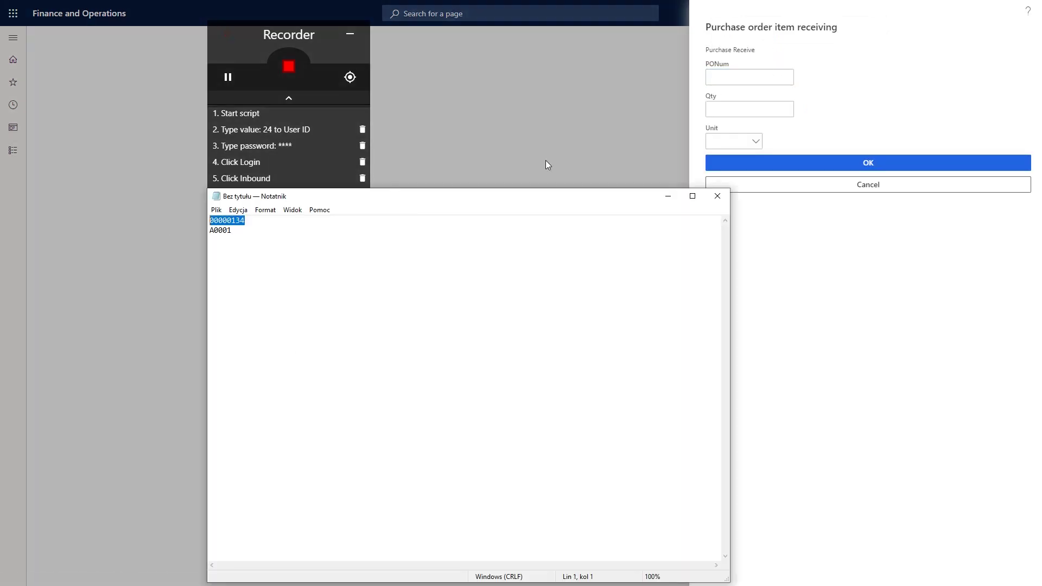
click(779, 77)
key(ctrl+v)
click(833, 165)
- Enter A0001 as the item to receive and submit it
key(alt+Tab)
click(748, 109)
text(A001)
key(BackSpace)
text(01)
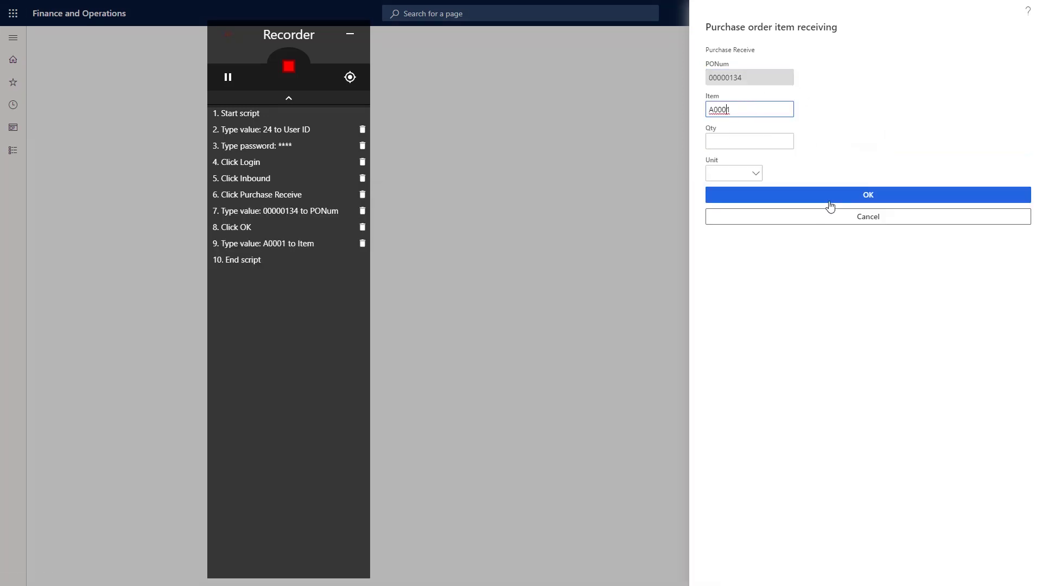
click(828, 195)
- Set the received quantity to 1 and confirm the receipt
click(744, 187)
text(1)
click(846, 244)
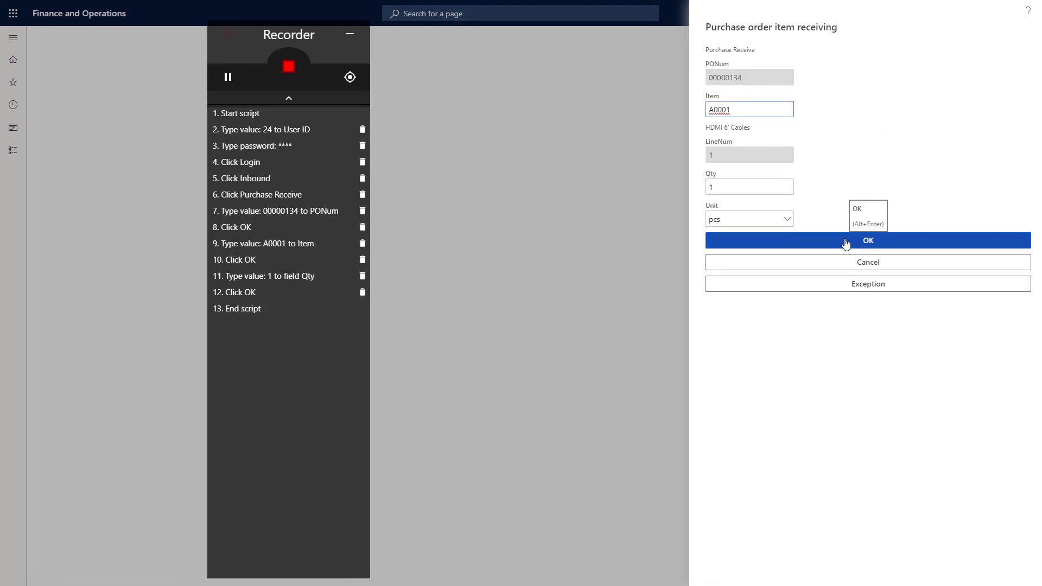
click(845, 239)
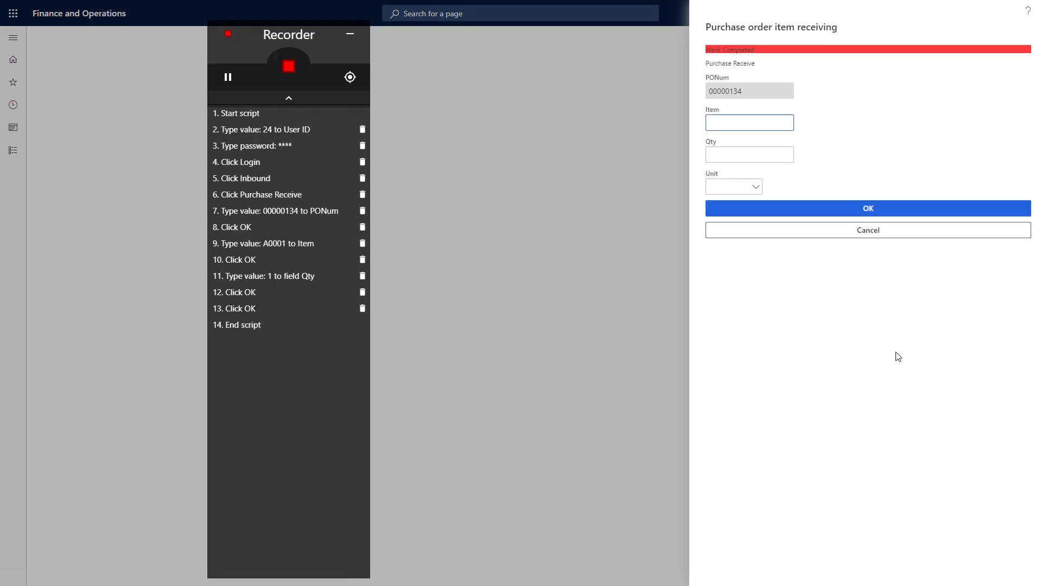
- Record an inspect step named "Get value LogWHS" that stores the Work Completed message in a new variable LogWHS
click(350, 77)
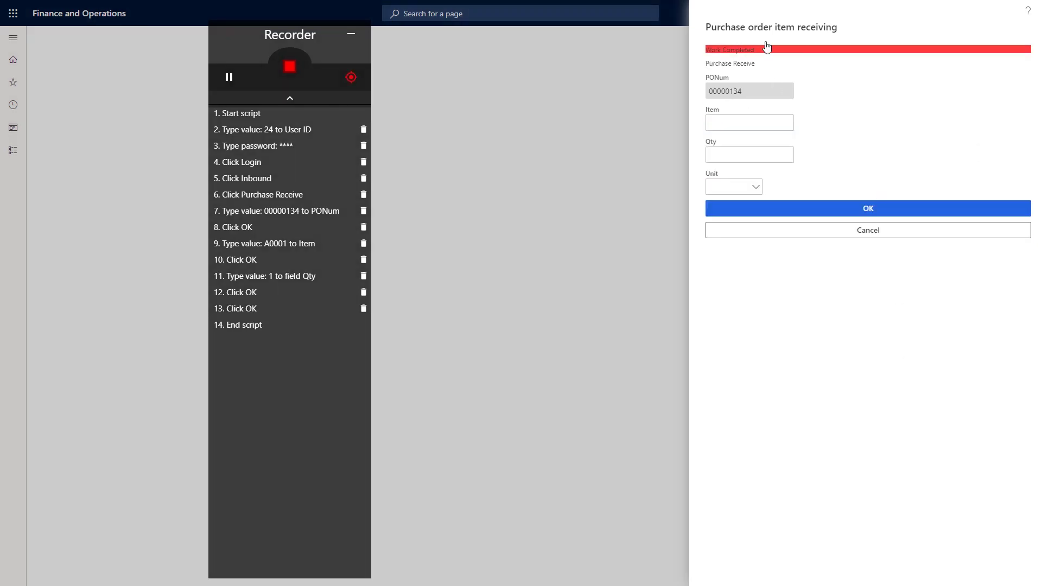
click(741, 53)
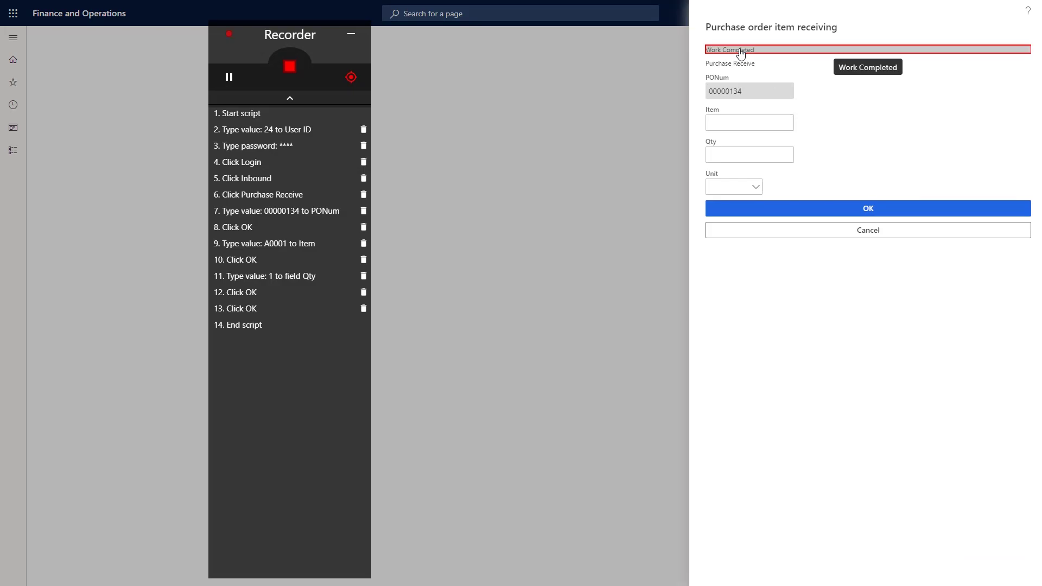
click(561, 275)
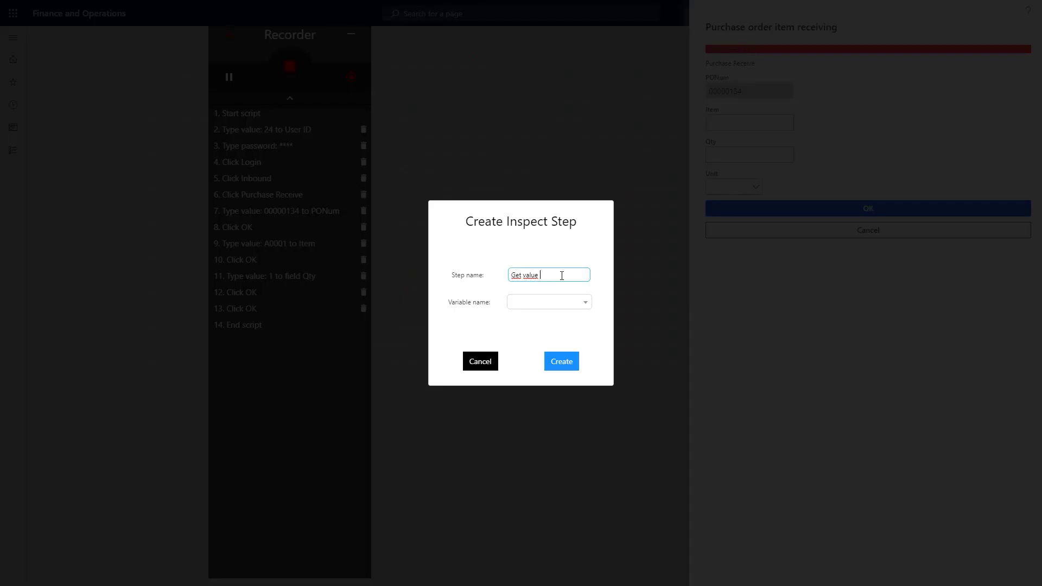
text(Get value LogWHS)
key(Tab)
text(Log)
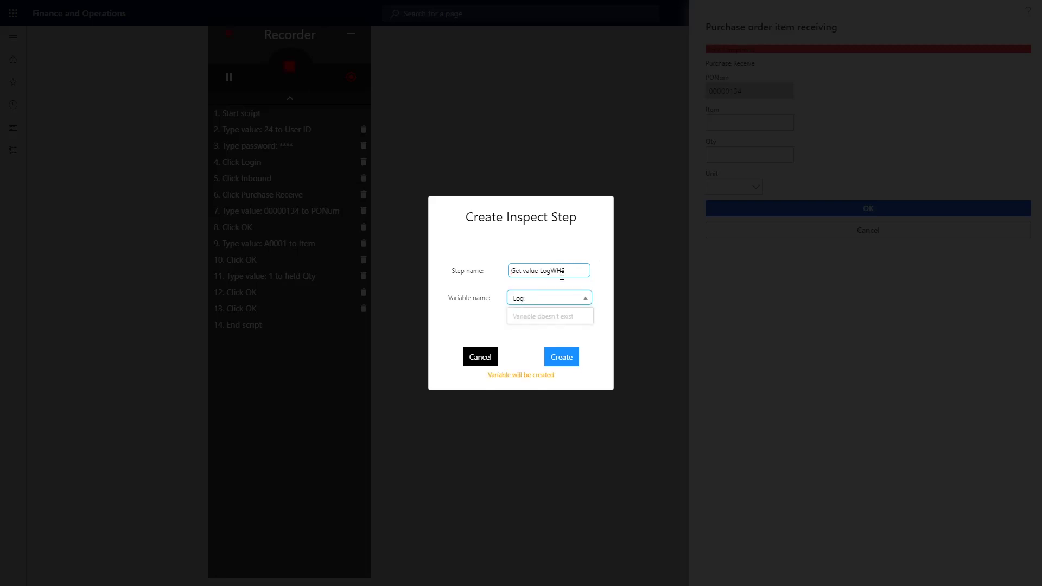
click(561, 357)
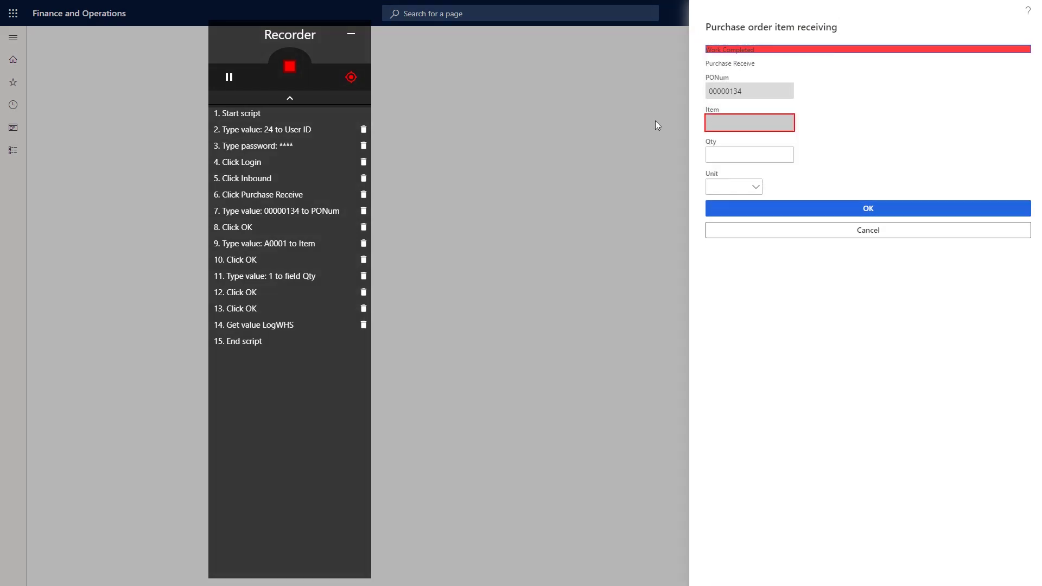
click(351, 77)
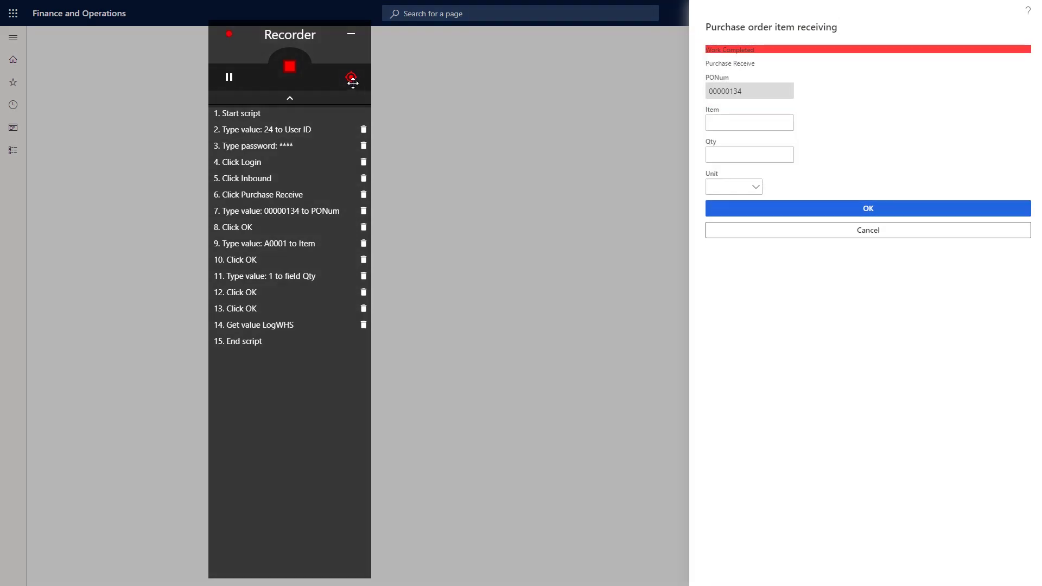
- Cancel item receiving, go back and log off the warehouse app, and finish the recording
click(904, 236)
click(872, 223)
click(872, 222)
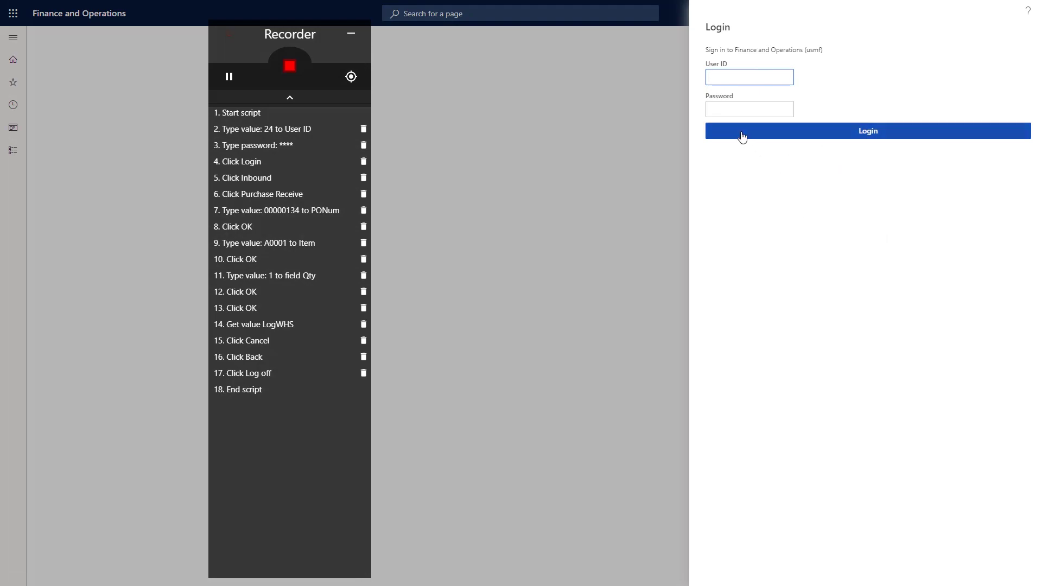
click(290, 66)
click(476, 316)
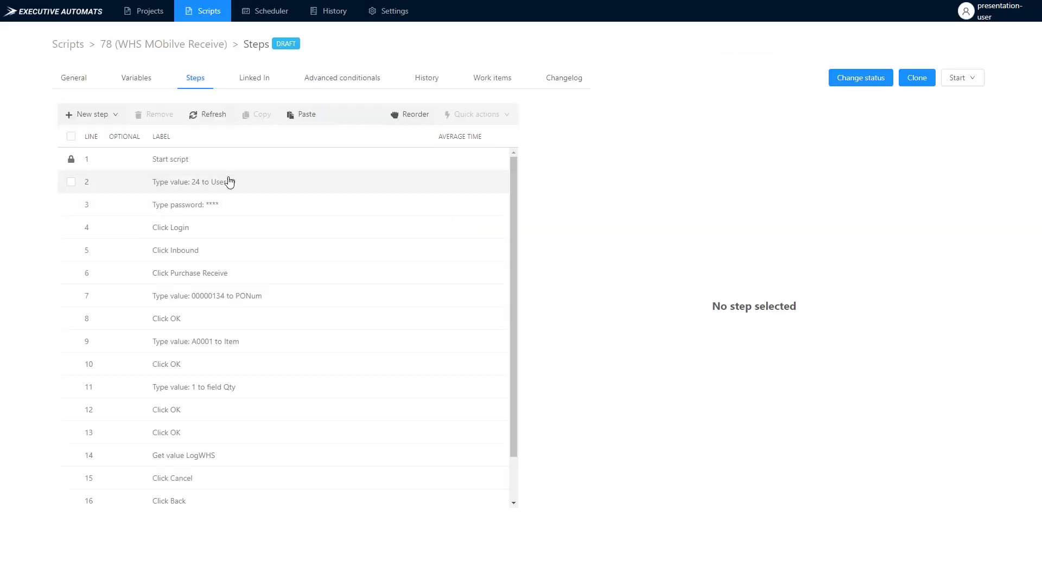
- Add a variable named POIDWHS to the WHS MObilve Receive script and save it
scroll(211, 428, down, 2)
scroll(212, 429, up, 2)
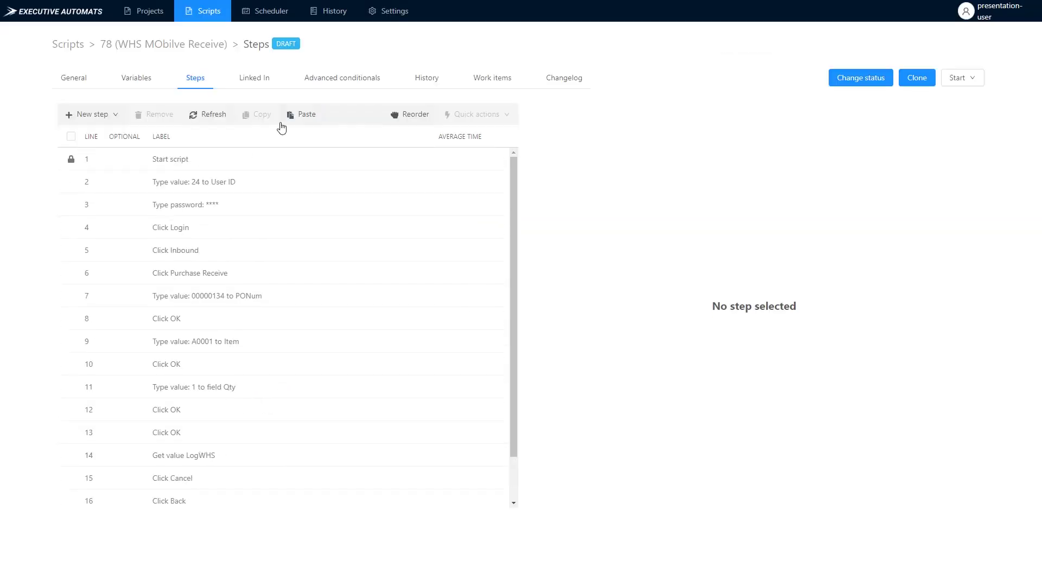
click(144, 82)
click(79, 114)
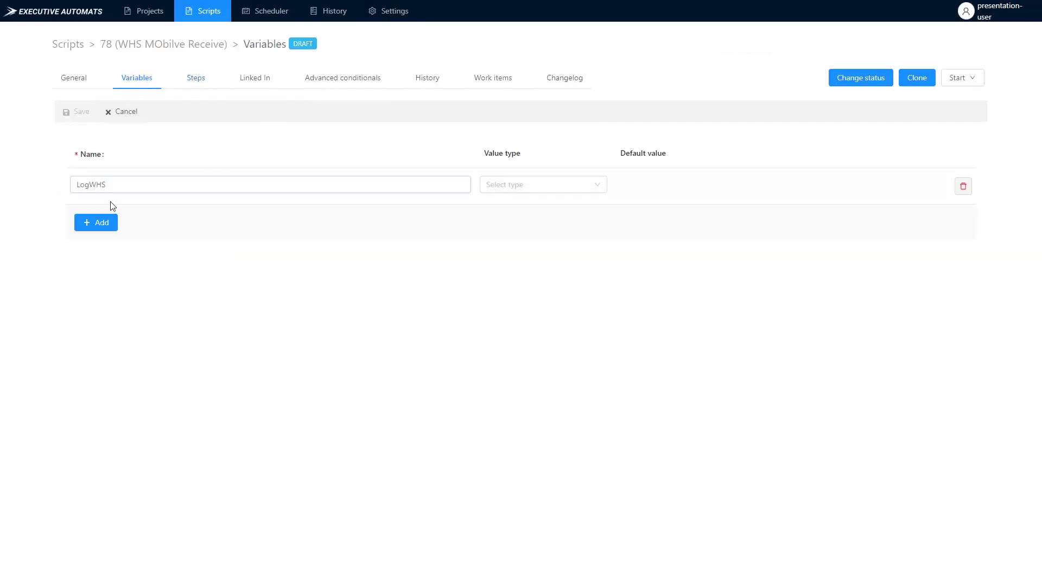
click(109, 221)
click(129, 216)
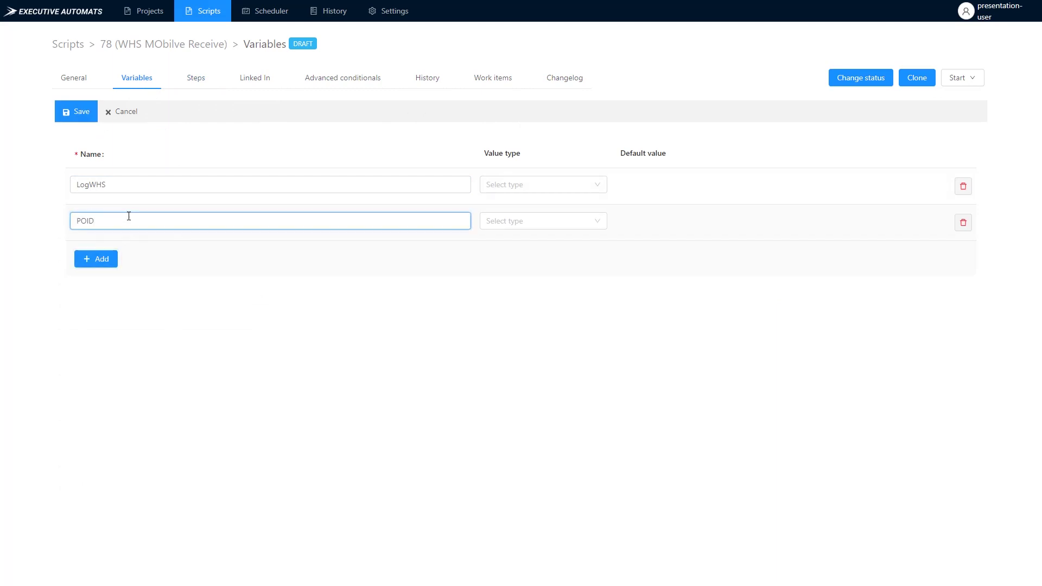
text(POIDWHS)
click(84, 114)
- Replace the constant value of the PONum typing step with the picked variable Script / POIDWHS and save the step
click(190, 80)
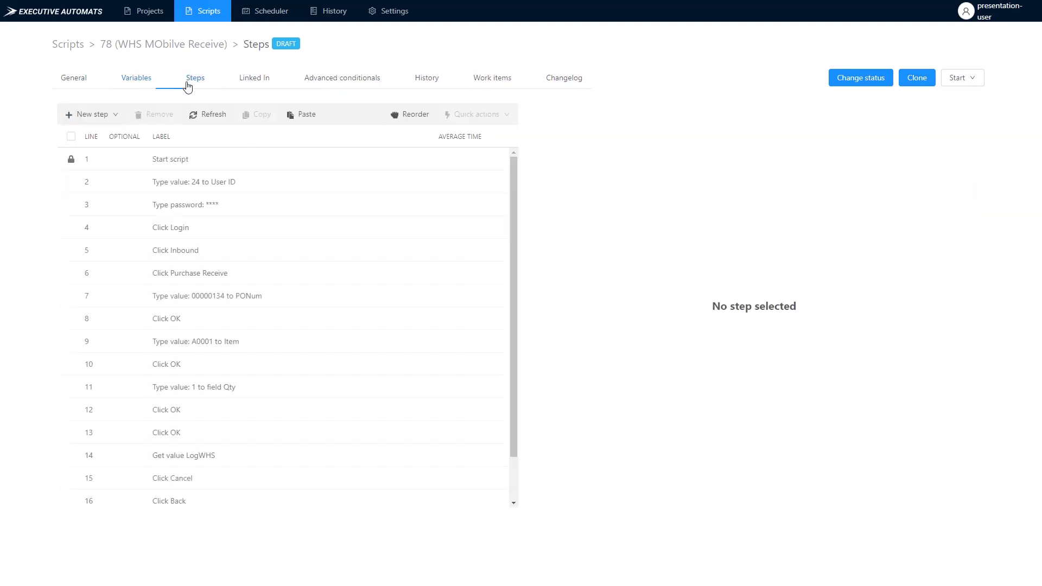
click(232, 297)
double_click(409, 286)
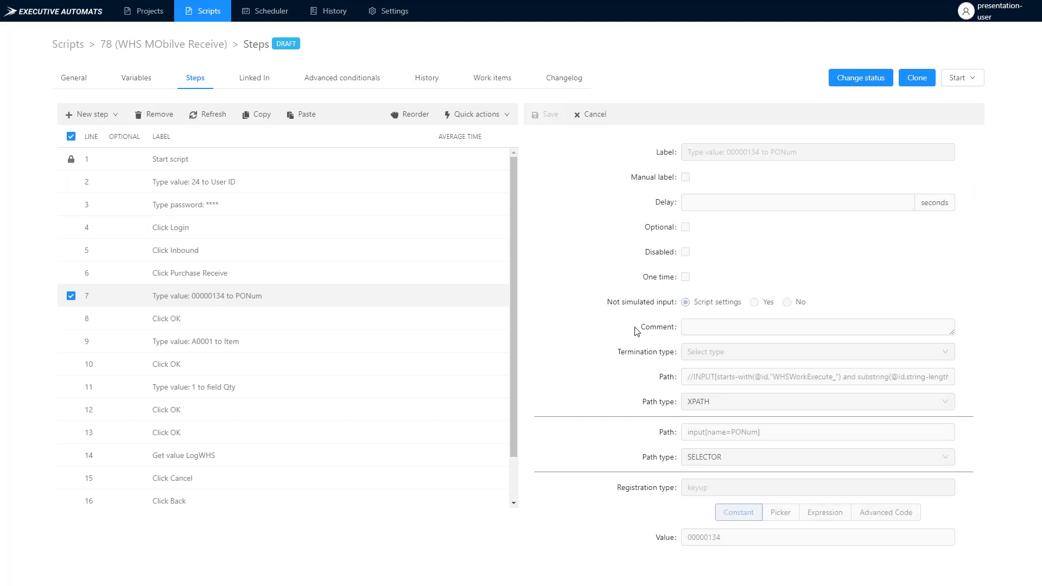
click(771, 537)
click(700, 435)
click(765, 435)
click(545, 114)
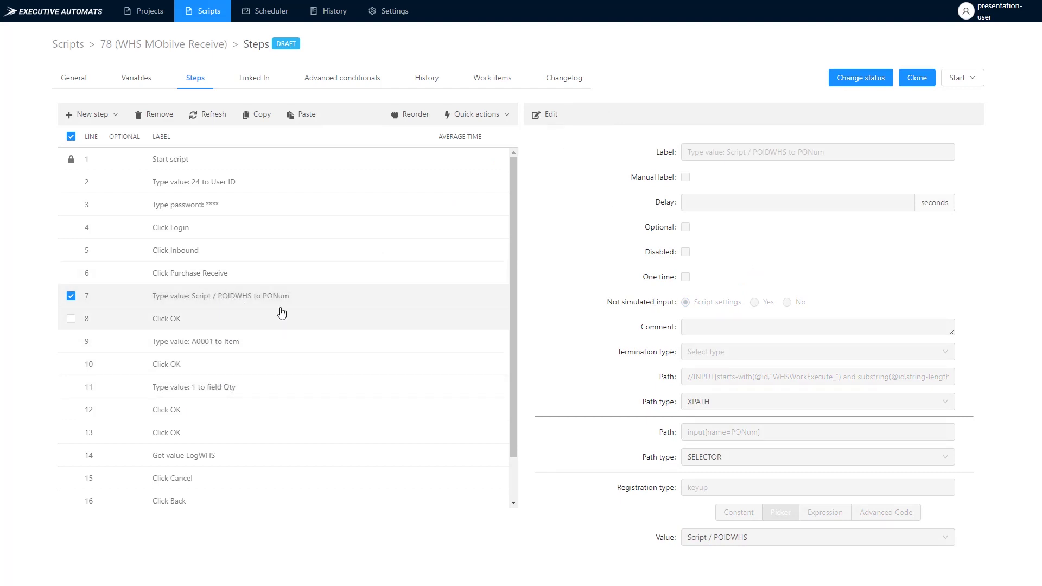
- Create a new script named "PO Create and WHS REceive" in the Accounts Payable project
click(73, 48)
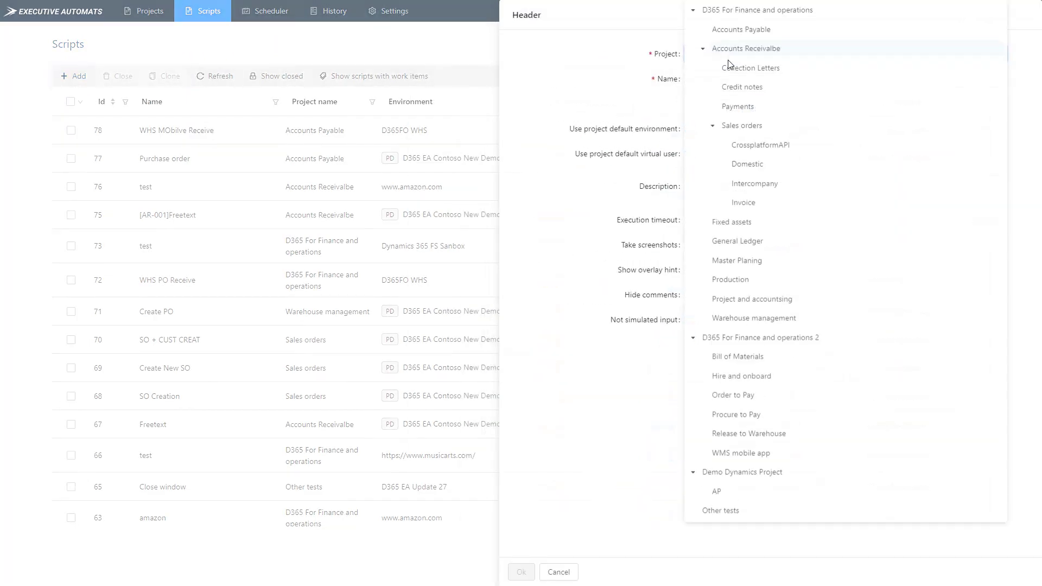
click(732, 34)
click(722, 85)
text(PO Create and WHS REceive)
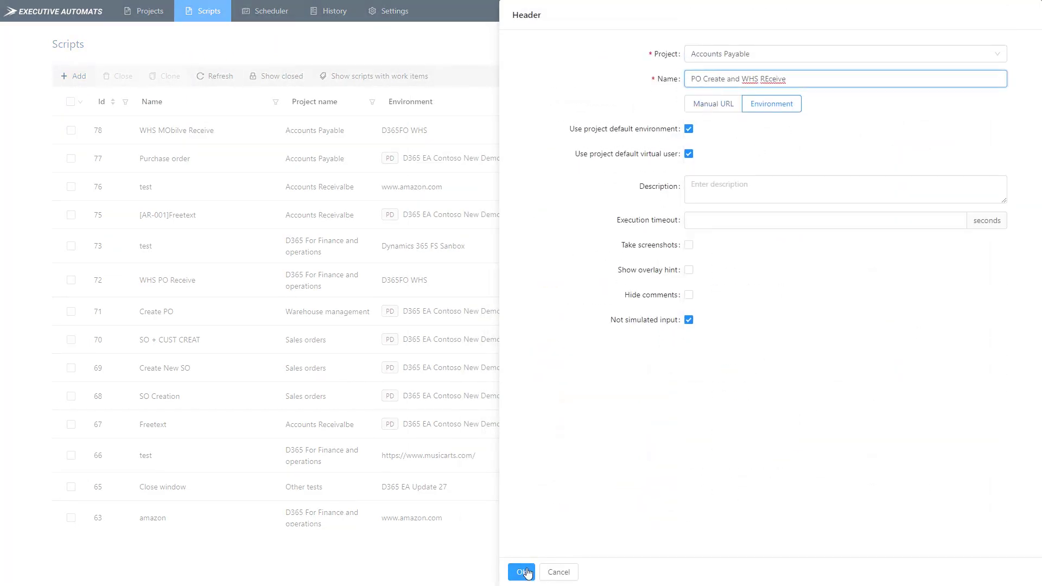
click(529, 569)
- Add the Purchase order and WHS MObilve Receive scripts as linked script steps, in that order
click(105, 119)
click(97, 228)
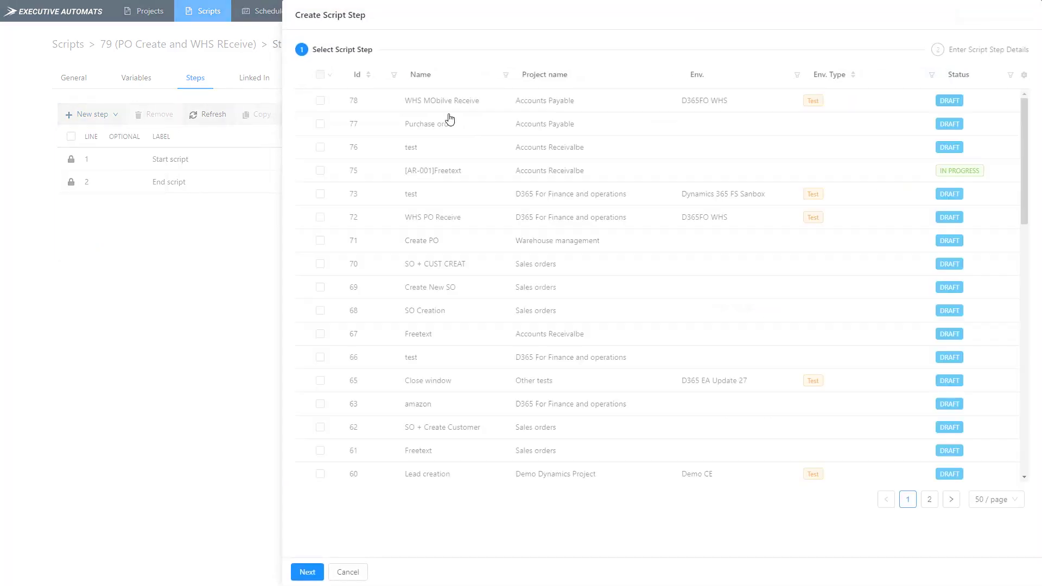
click(320, 124)
click(320, 100)
click(307, 572)
click(302, 571)
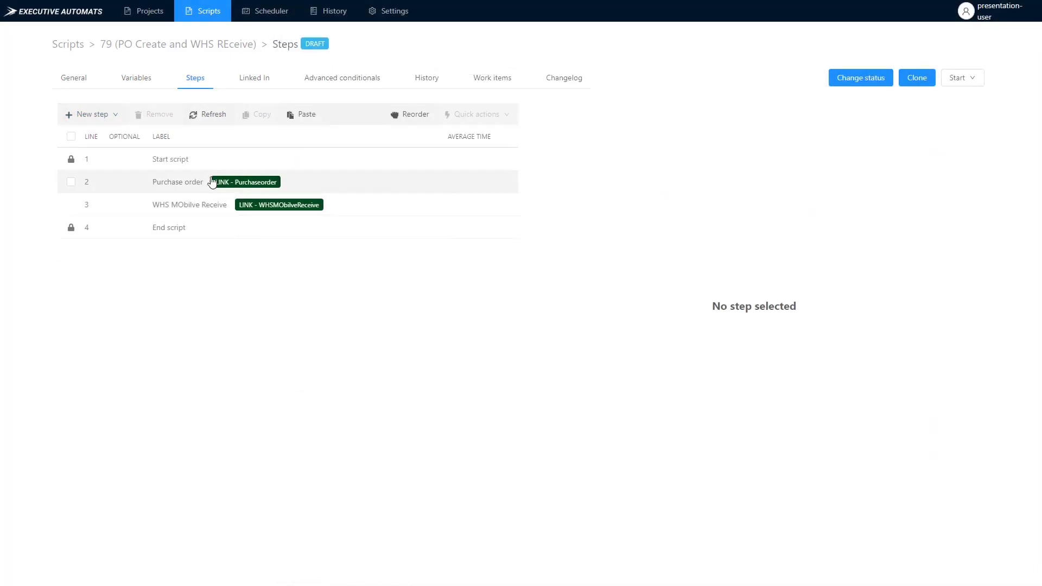
- Override POIDWHS in the WHS MObilve Receive step with the picked value Scripts / Purchaseorder / POID and save
click(202, 205)
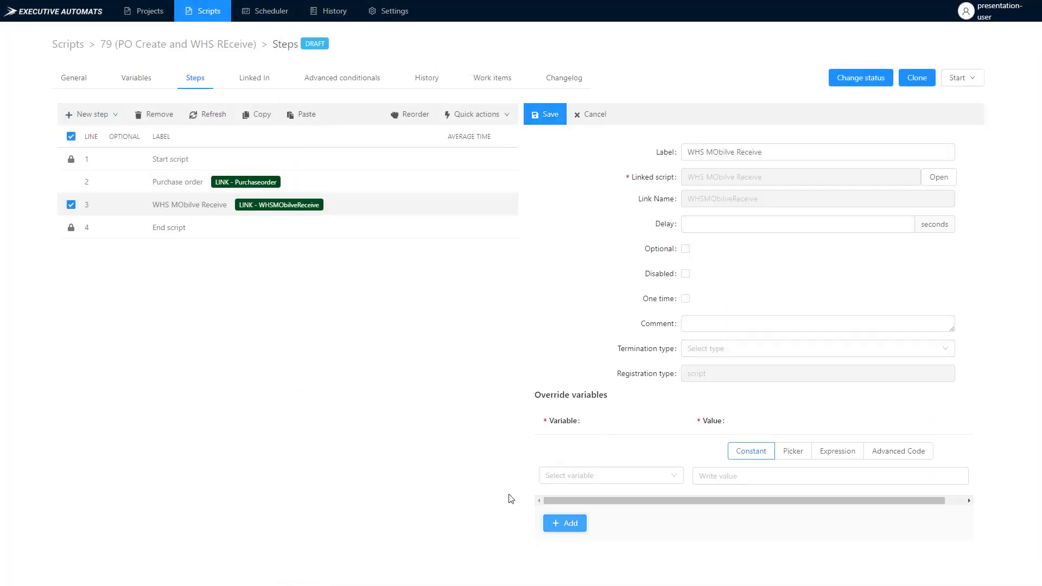
click(663, 477)
click(571, 495)
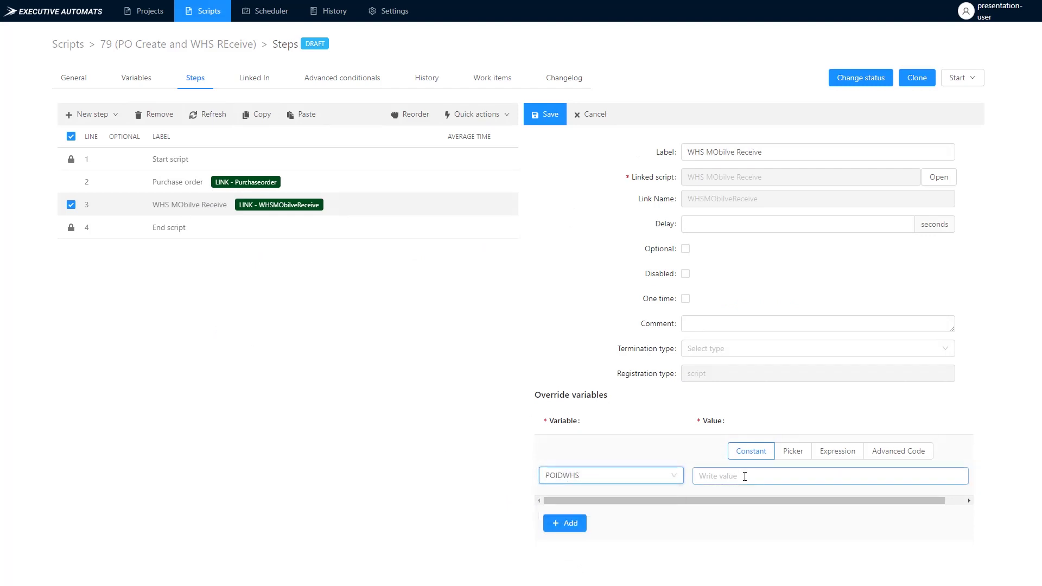
click(793, 451)
click(761, 477)
click(711, 548)
click(785, 496)
click(859, 496)
click(545, 114)
- Play the combined script and move the Player window off the warehouse menu
click(961, 77)
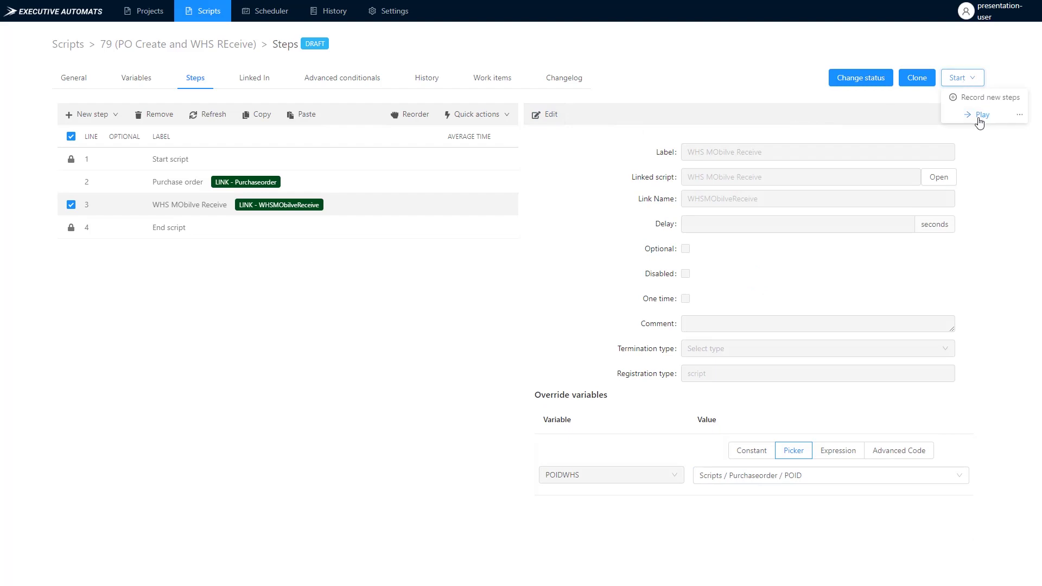
click(981, 115)
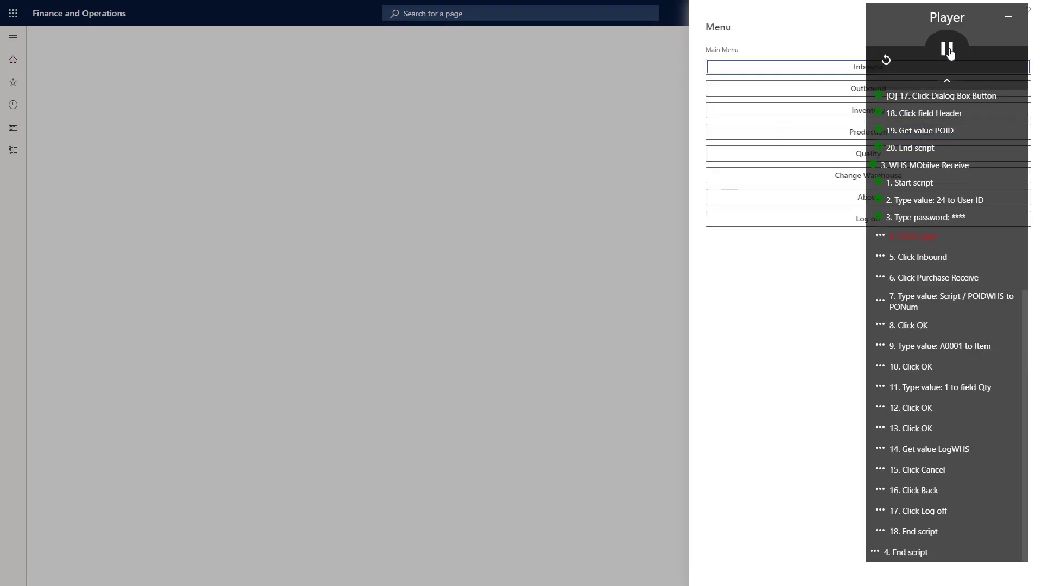
drag(979, 14, 296, 63)
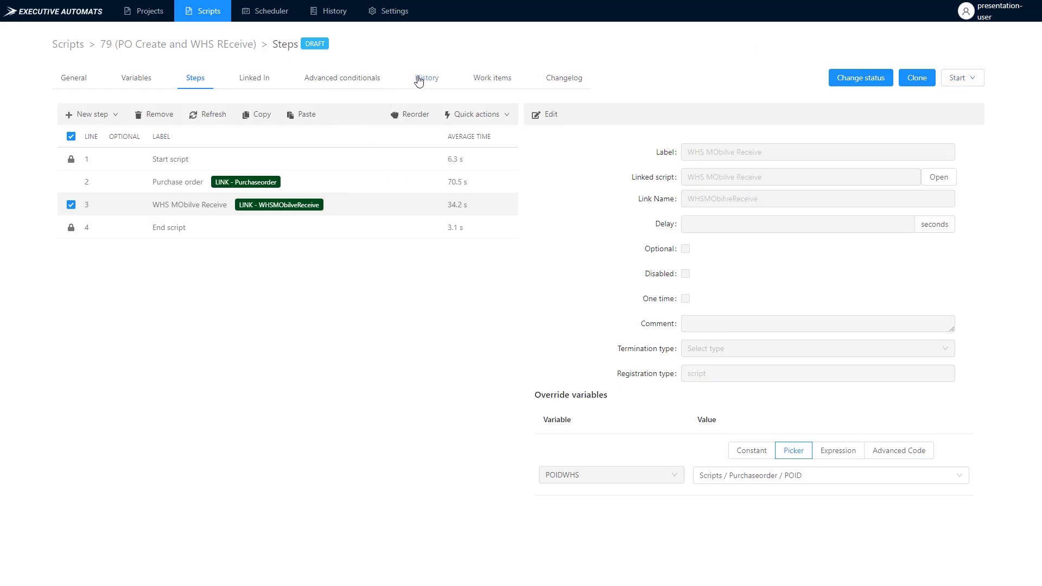
- Open the script's latest run in the history and examine the WHS MObilve Receive results and the LogWHS output value
click(419, 80)
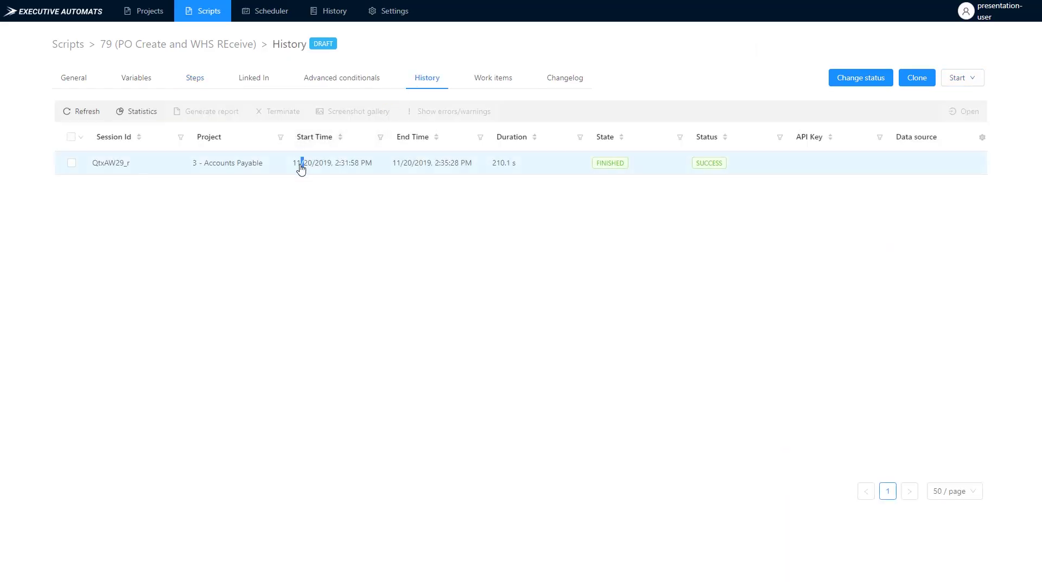
click(301, 170)
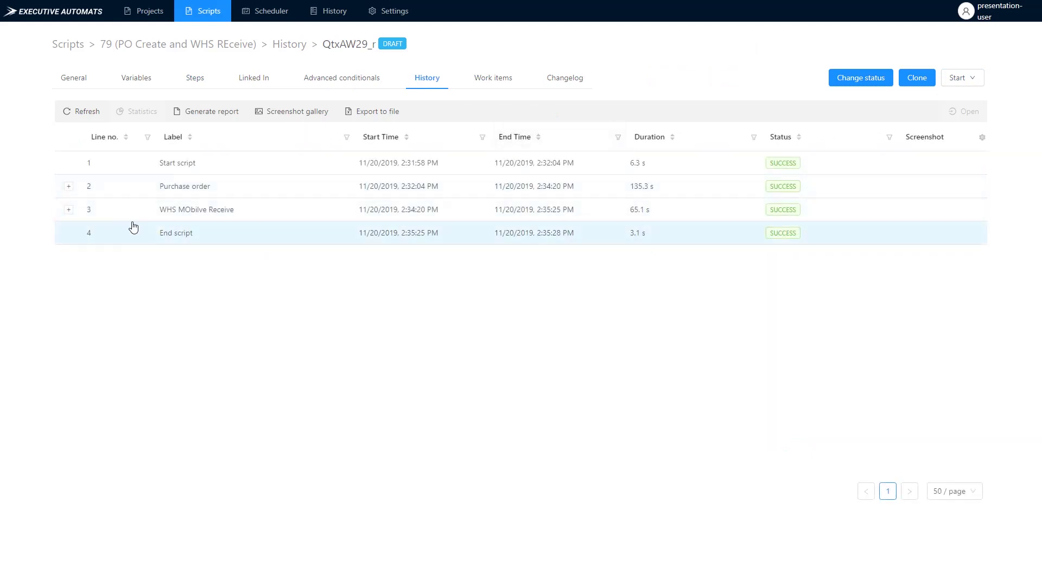
click(69, 209)
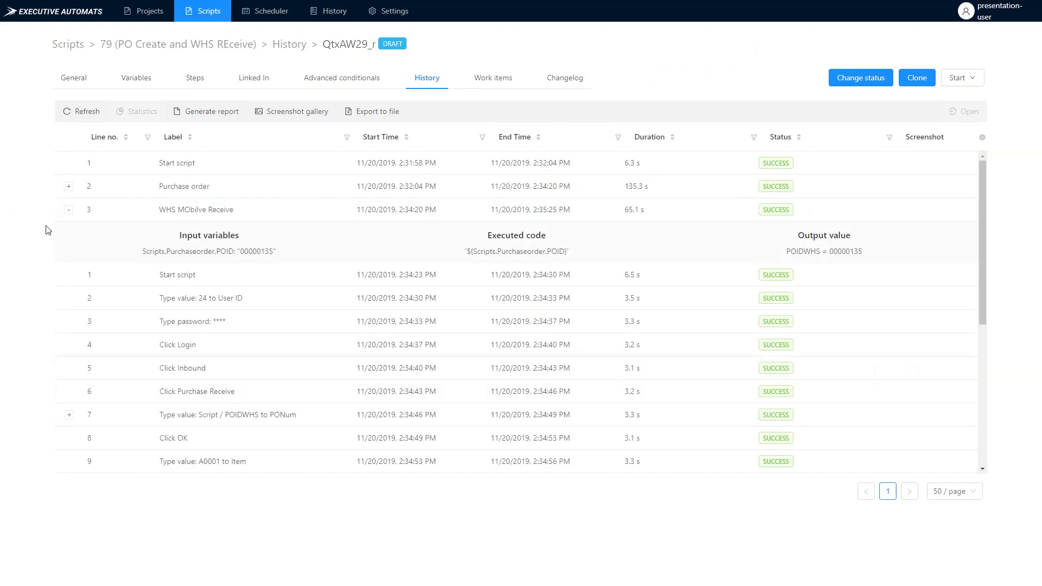
scroll(203, 310, down, 5)
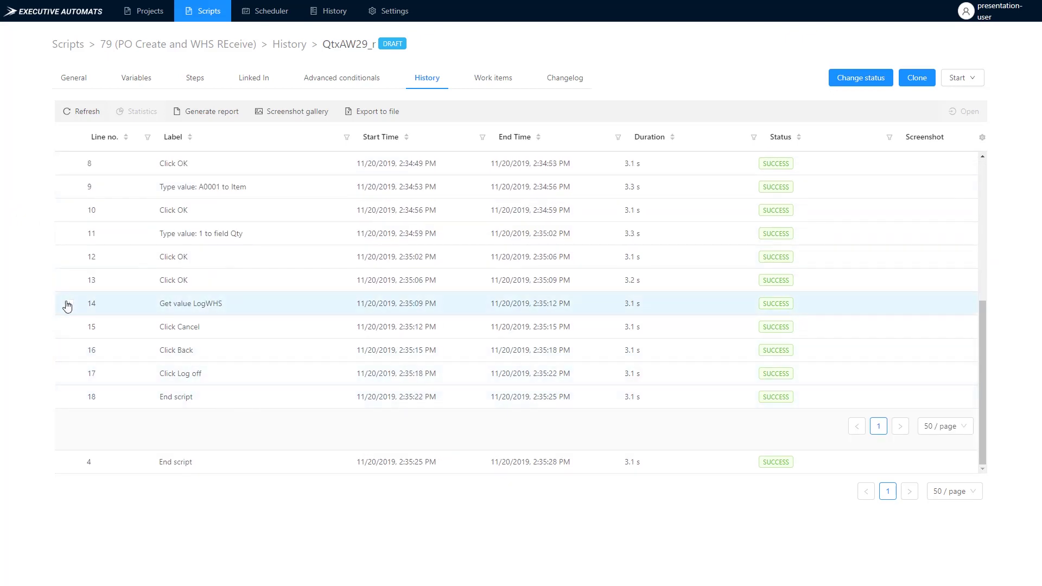
click(69, 304)
drag(867, 360, 819, 356)
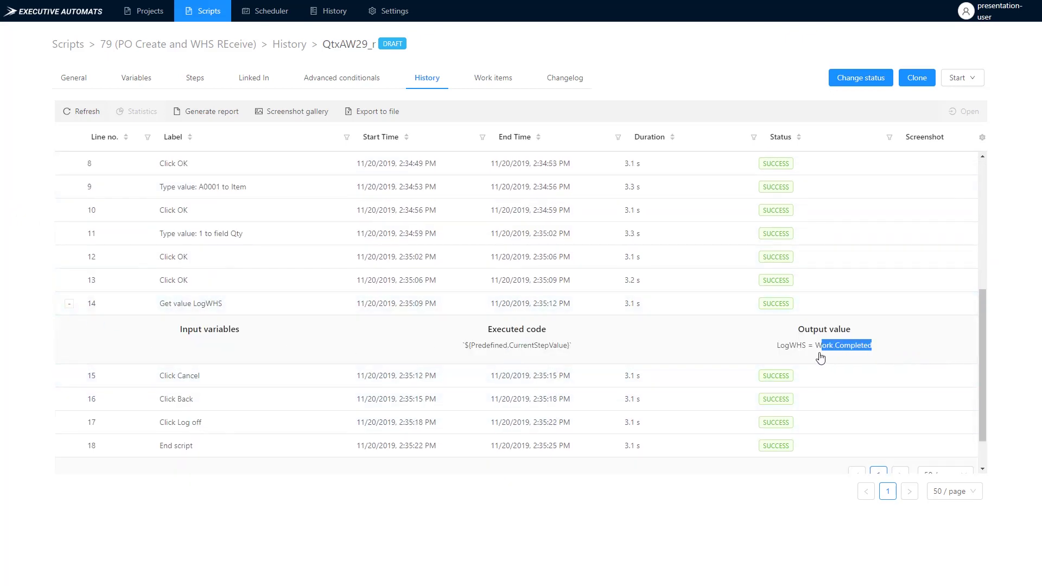
- Examine the Purchase order results of the run, including the Click Dialog Box Button and Get value POID details
scroll(483, 332, up, 5)
click(69, 186)
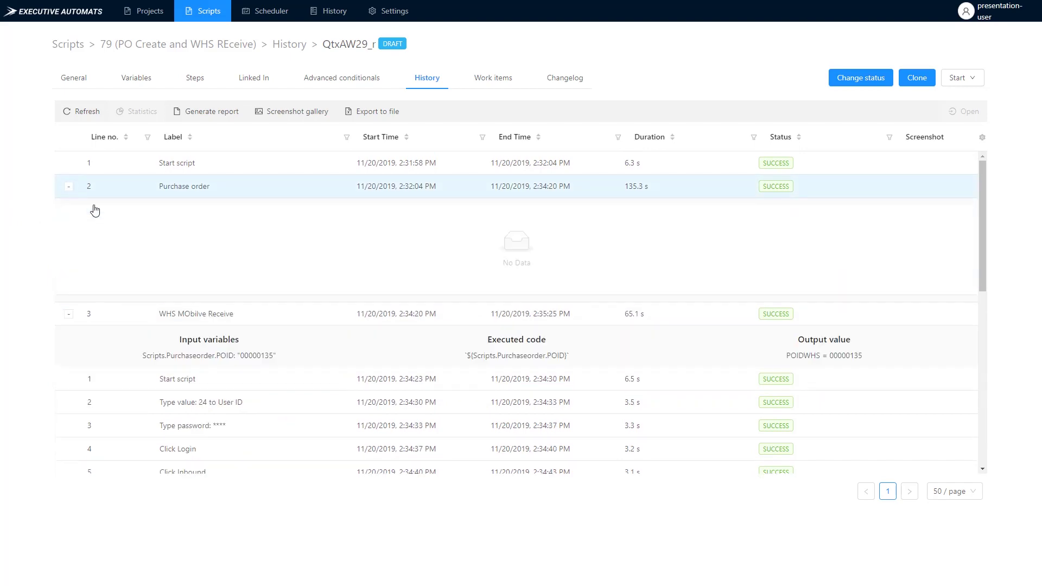
scroll(216, 294, down, 6)
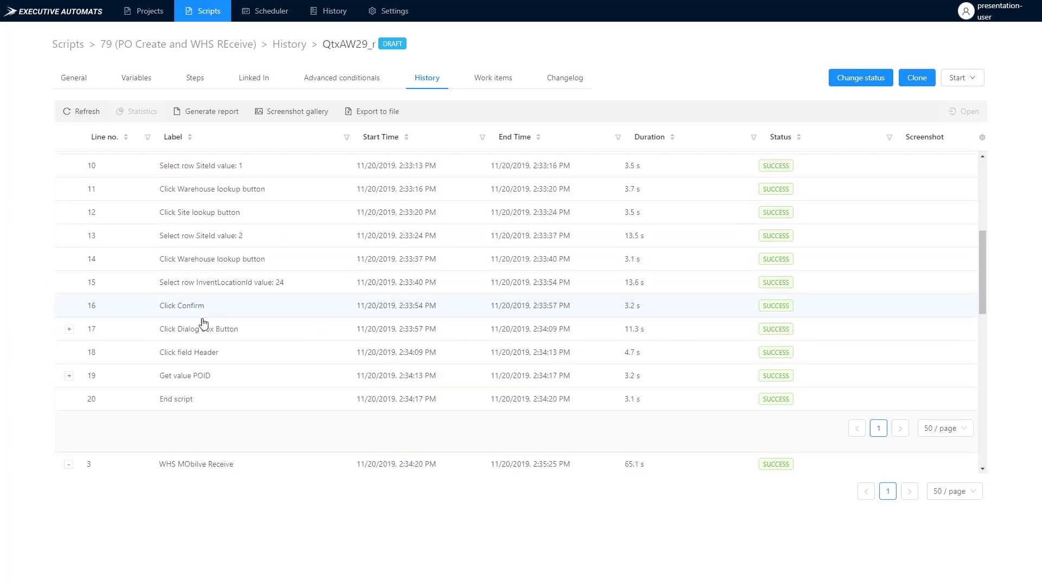
click(69, 275)
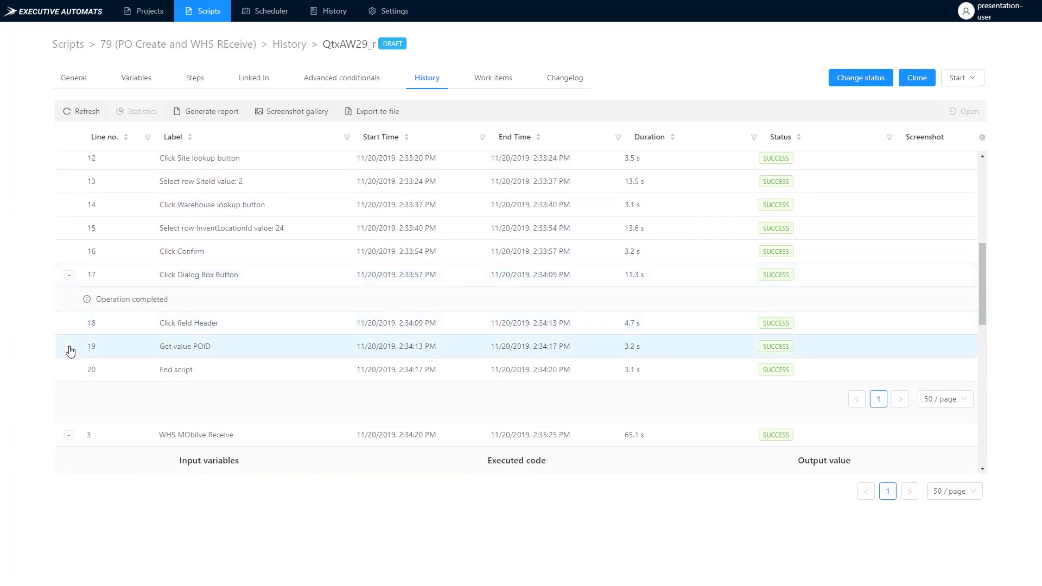
click(69, 347)
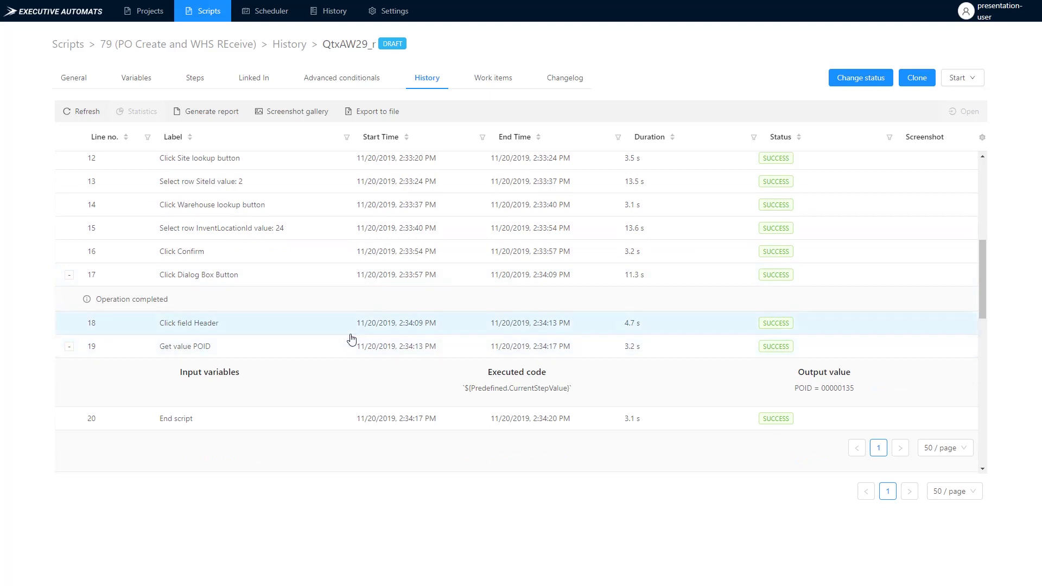